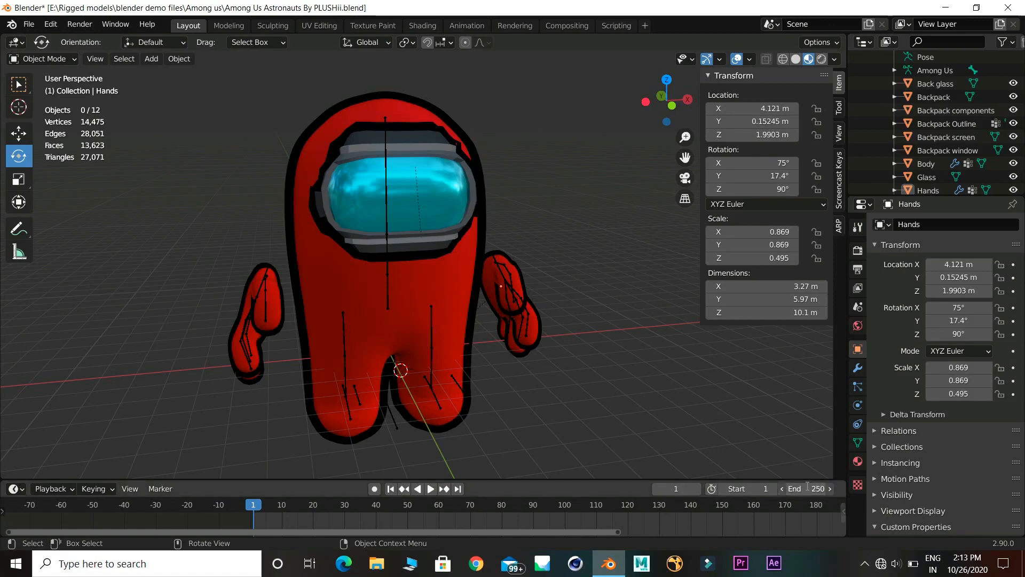
Set the animation's end frame to 13 and fit the timeline to that short frame range
key("Return")
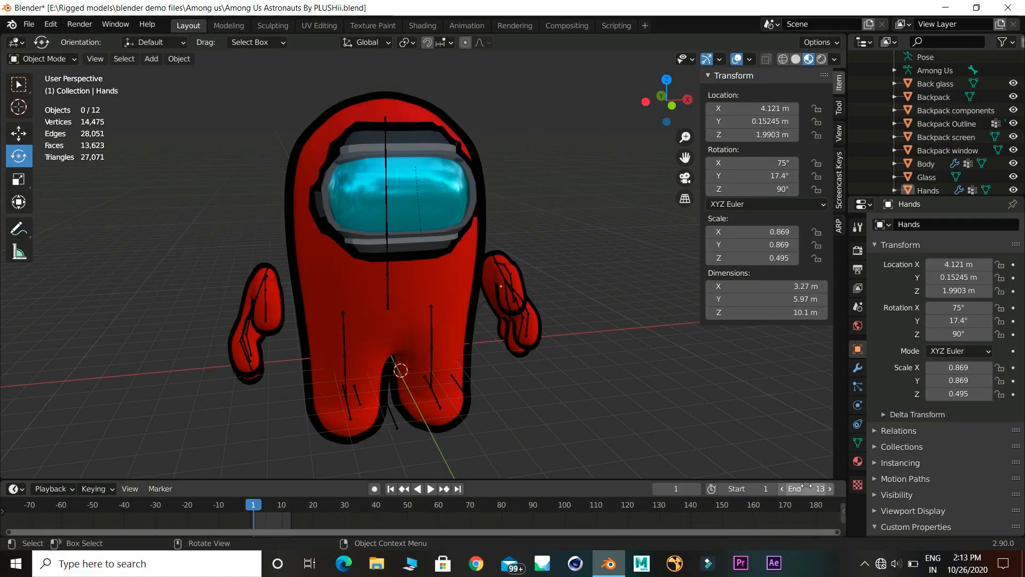
middle_click_drag(276, 509, 492, 511, "ctrl")
middle_click_drag(390, 509, 407, 508)
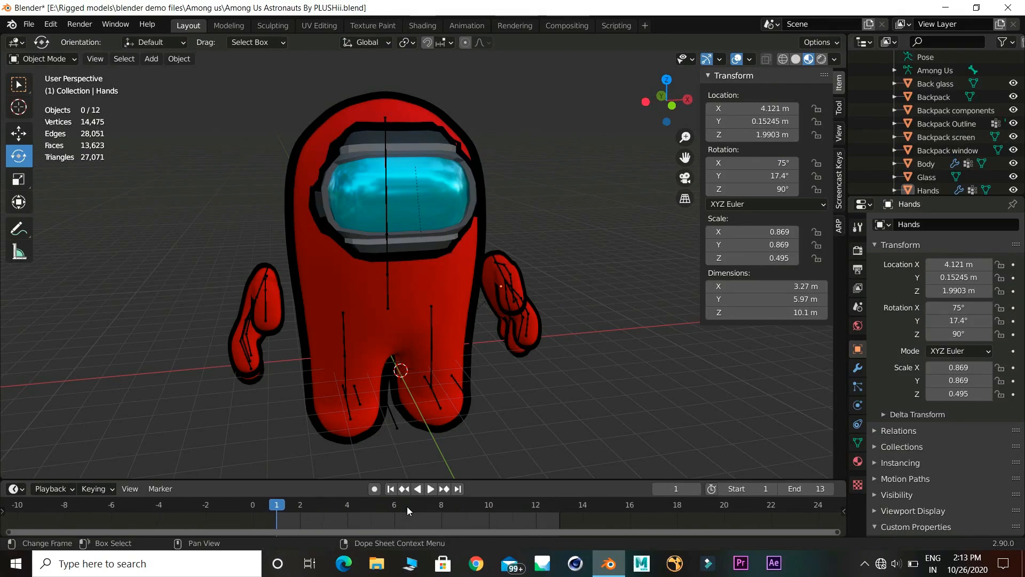
Select the astronaut's armature and switch it to Pose Mode
left_click(385, 283)
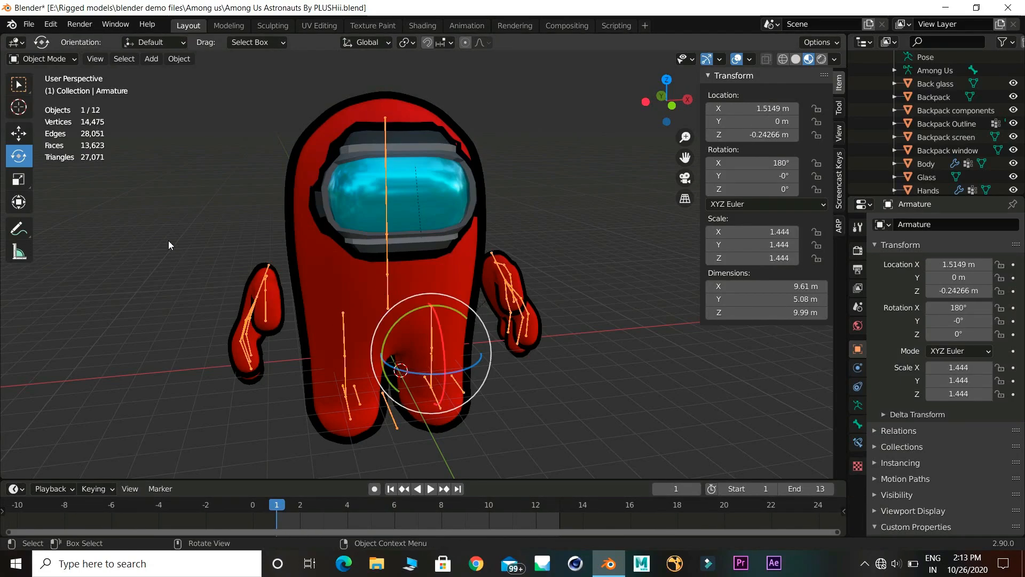
left_click(42, 63)
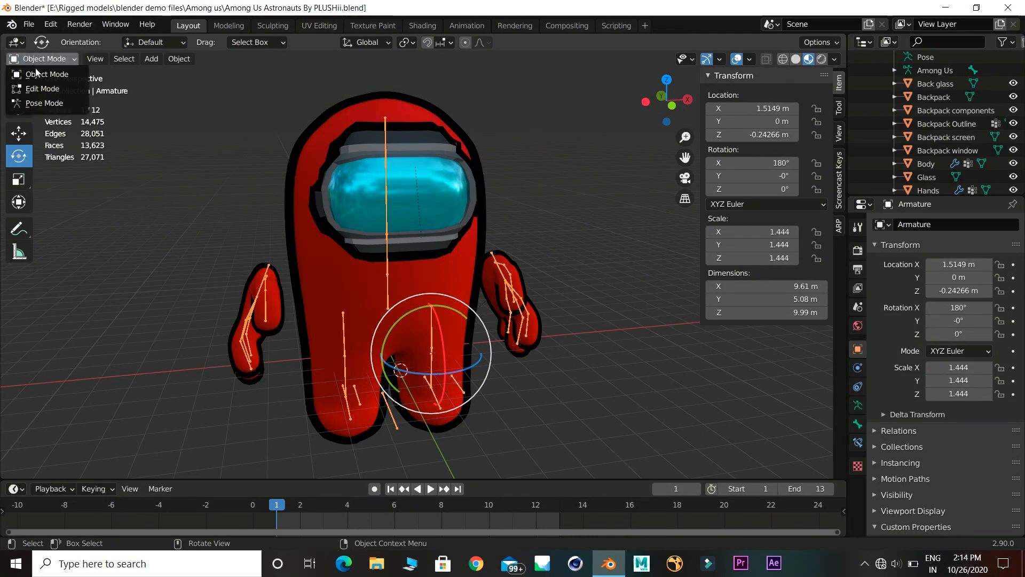
left_click(37, 104)
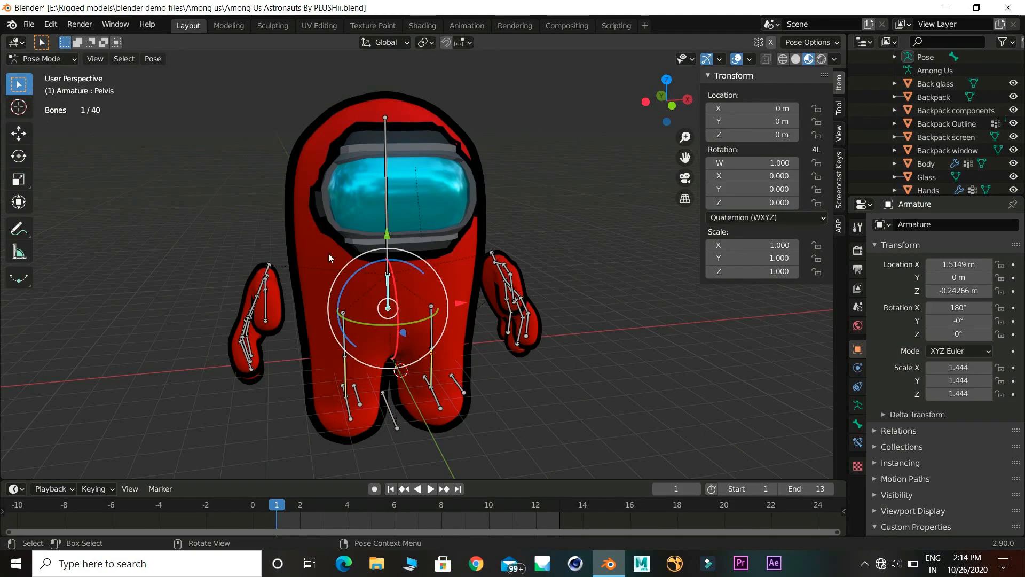
middle_click_drag(376, 304, 391, 291)
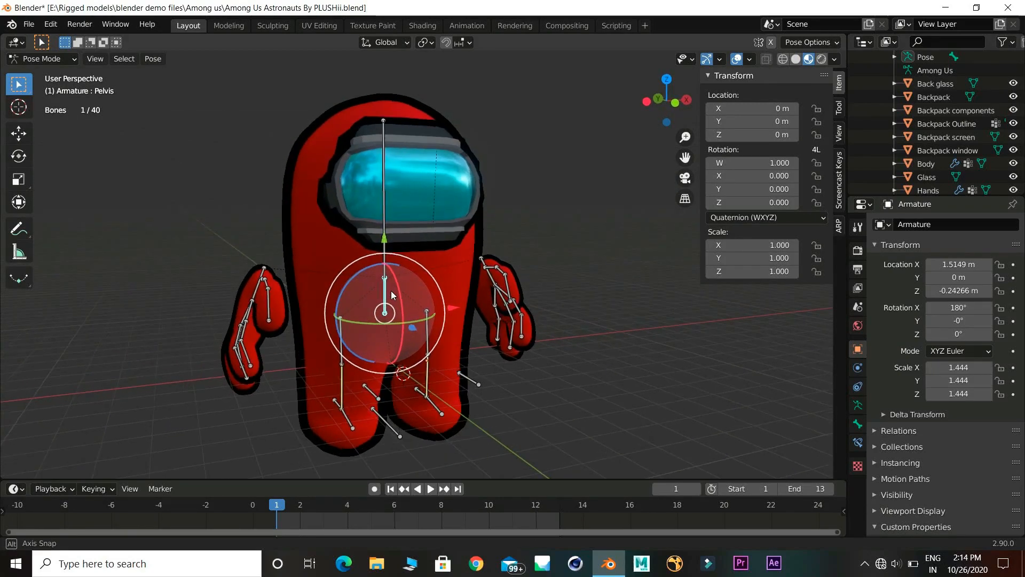
Insert location and rotation keyframes for all bones at frame 1 and enable automatic keyframing
key("a")
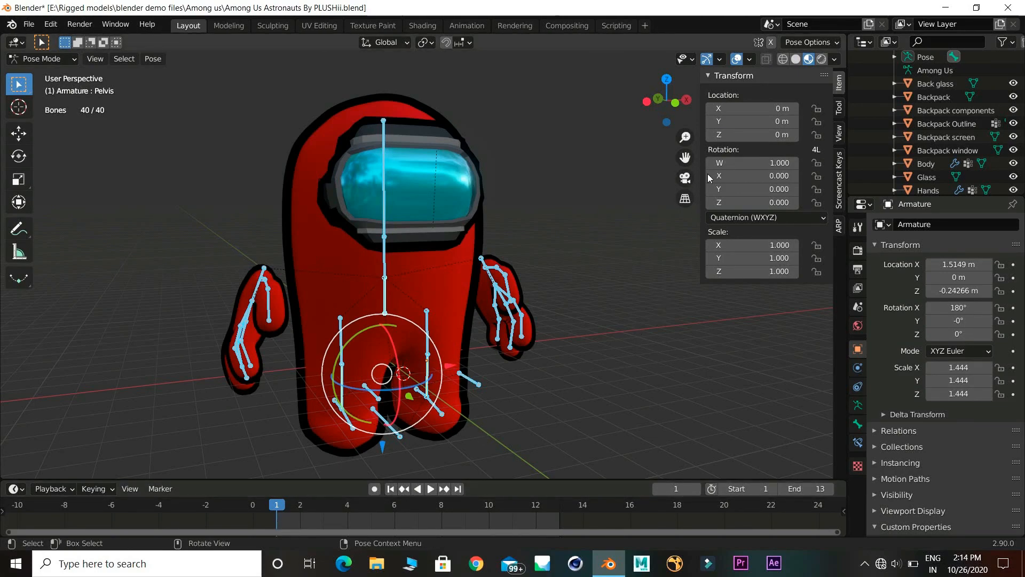
right_click(731, 110)
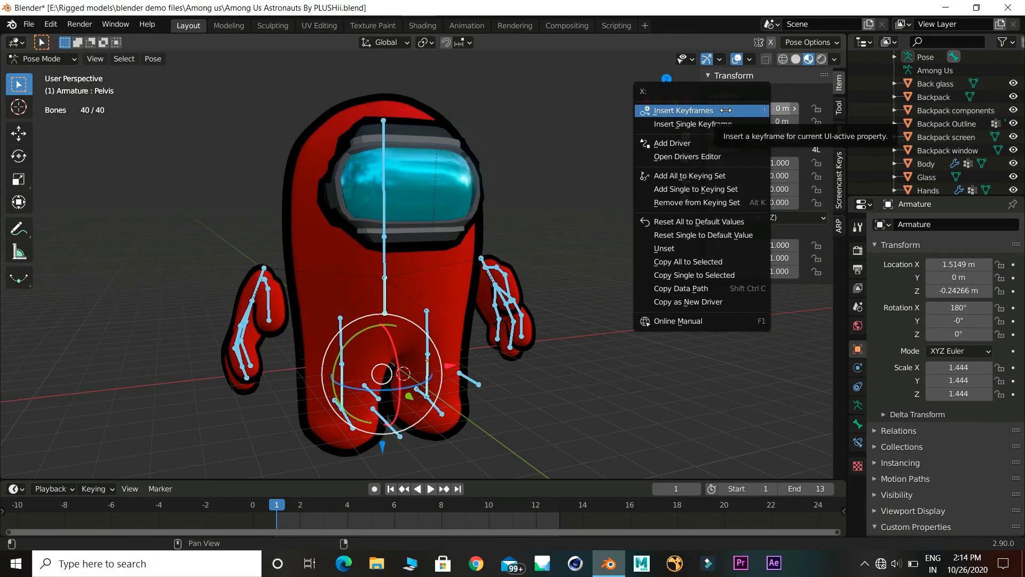
left_click(726, 110)
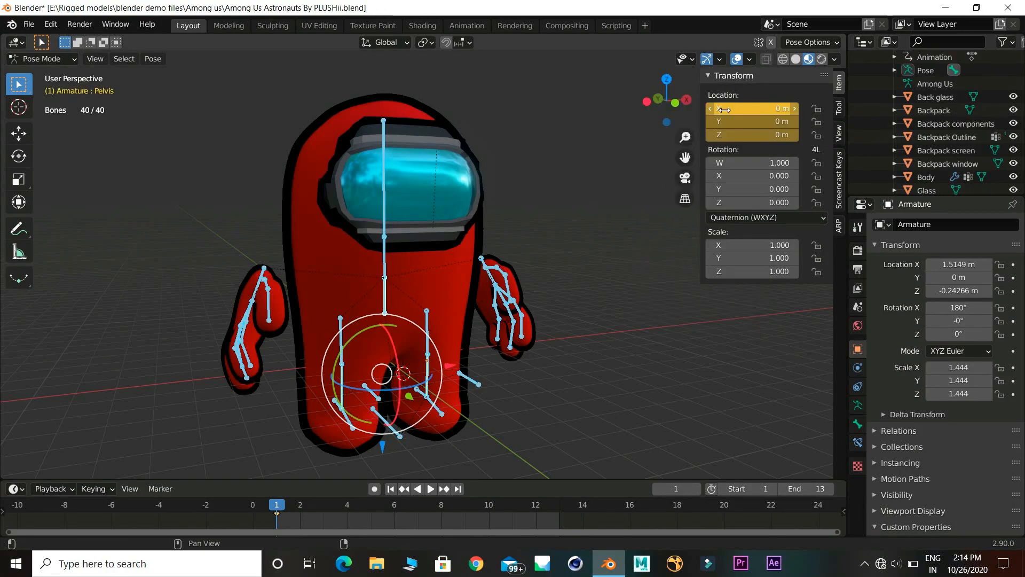
right_click(738, 159)
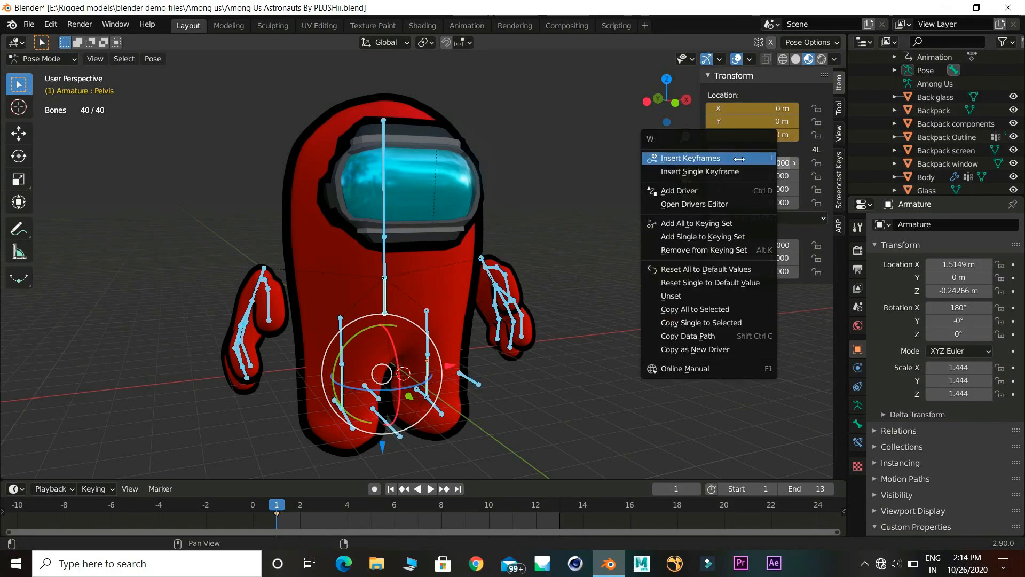
left_click(737, 159)
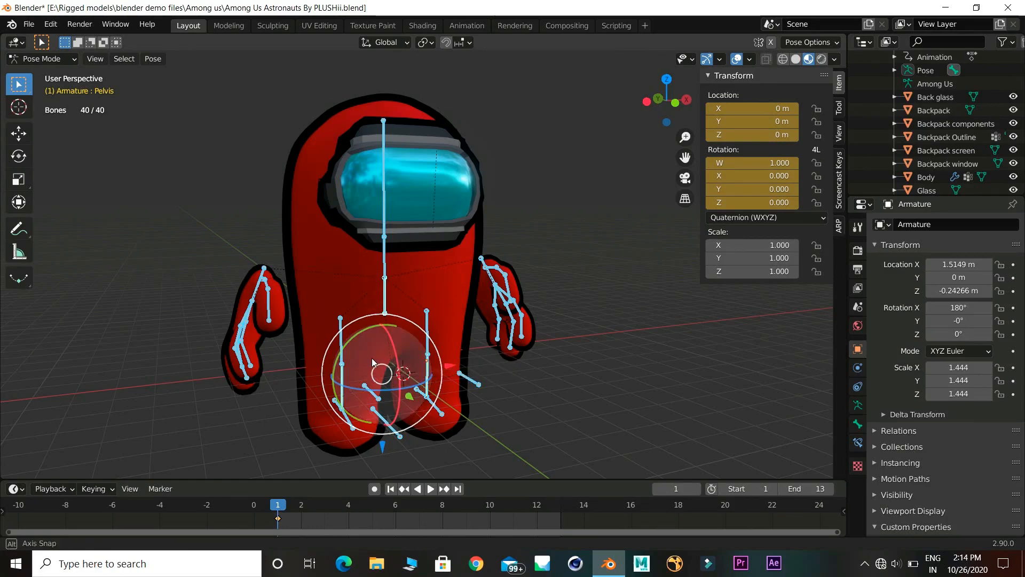
middle_click_drag(369, 357, 374, 416)
left_click(374, 488)
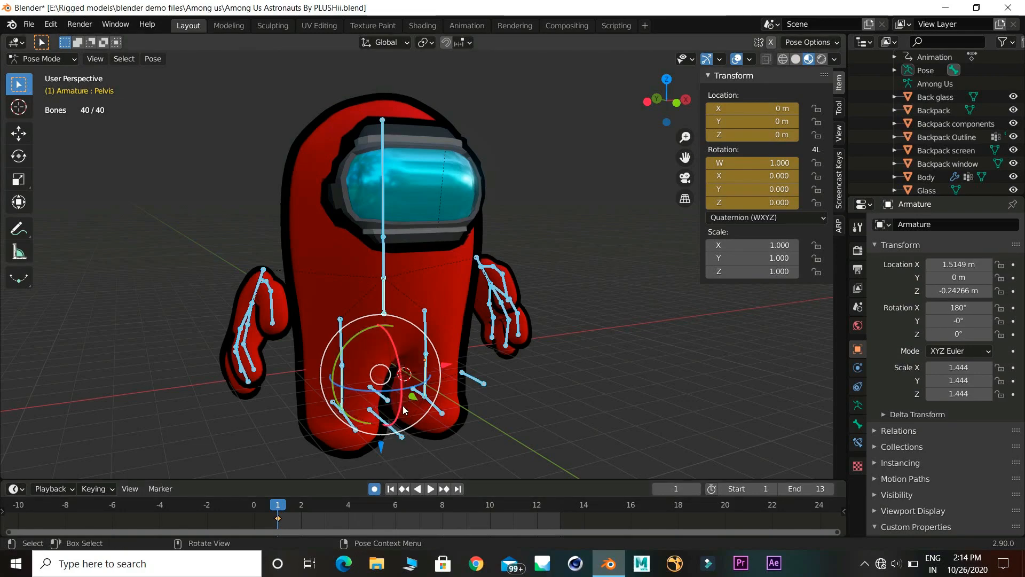
In the left orthographic view, move the right leg control forward to about -1.59 m in Y at frame 1
middle_click_drag(405, 410, 413, 398)
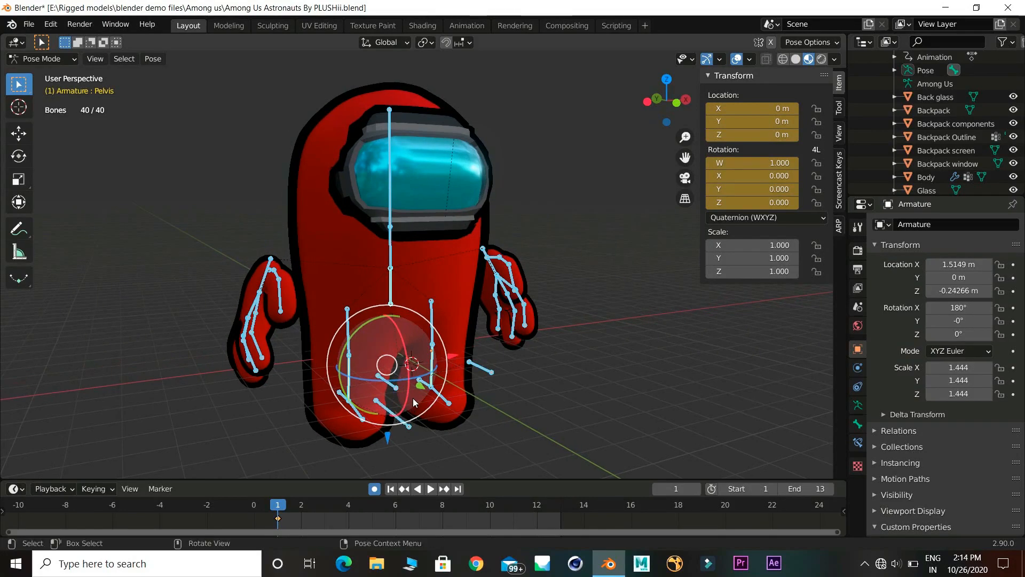
key("grave")
left_click(347, 380)
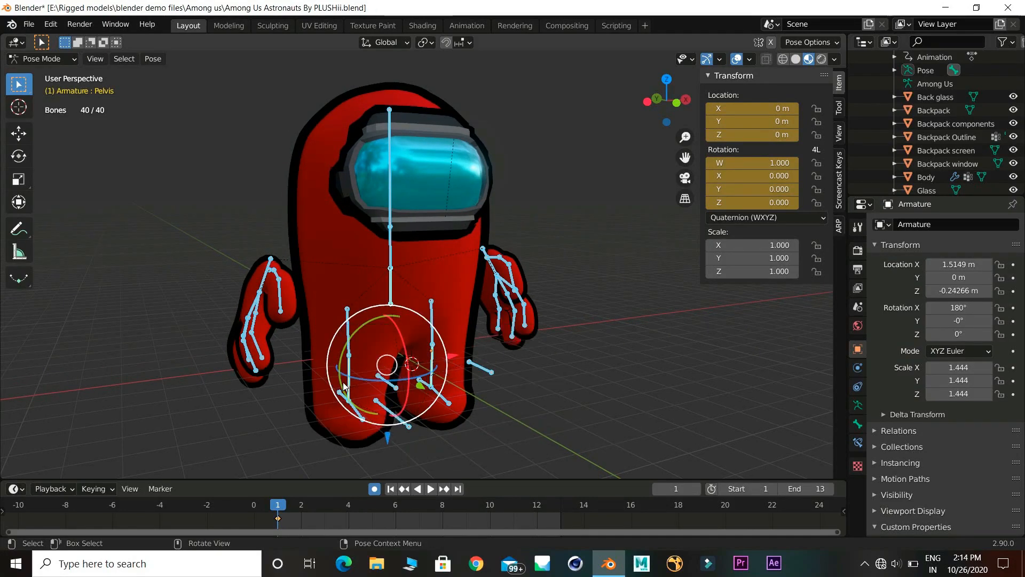
middle_click_drag(407, 386, 406, 354, "shift")
left_click(337, 374)
left_click_drag(324, 369, 396, 378)
Move the pelvis forward to about 0.95 m in Z and nudge the left leg control to about 0.04 m in Y
left_click(378, 255)
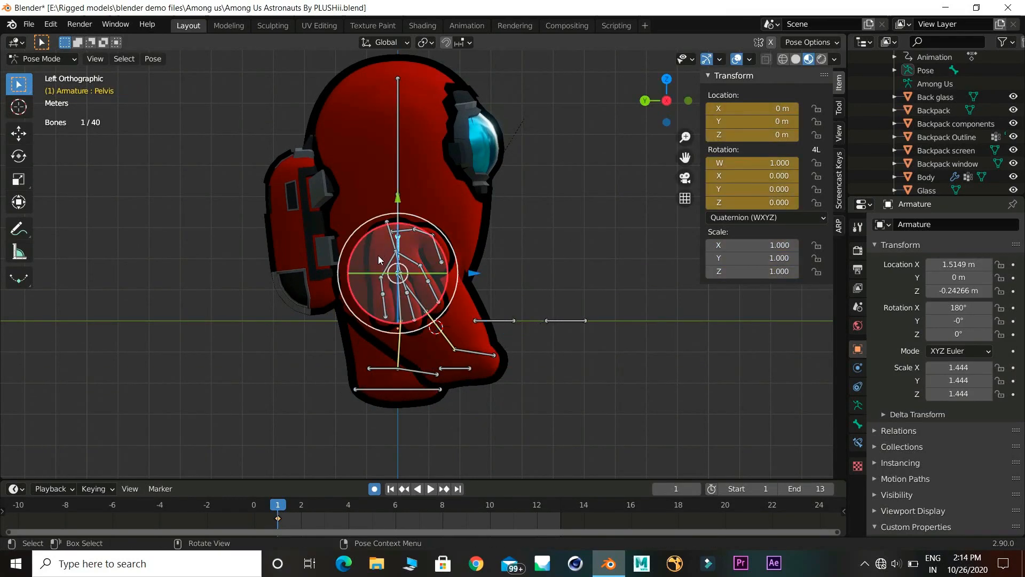
left_click_drag(476, 275, 519, 285)
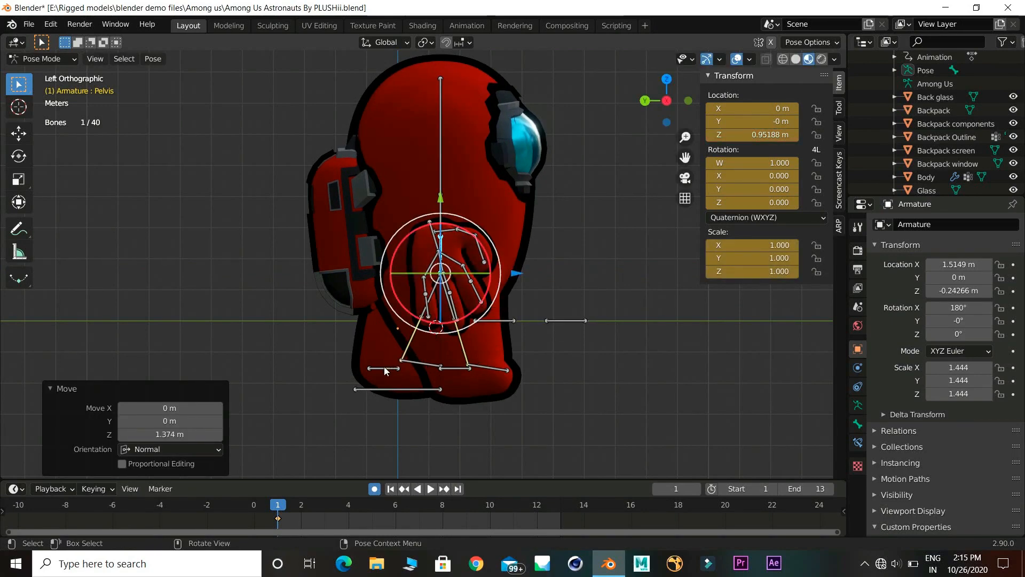
left_click_drag(384, 369, 388, 370)
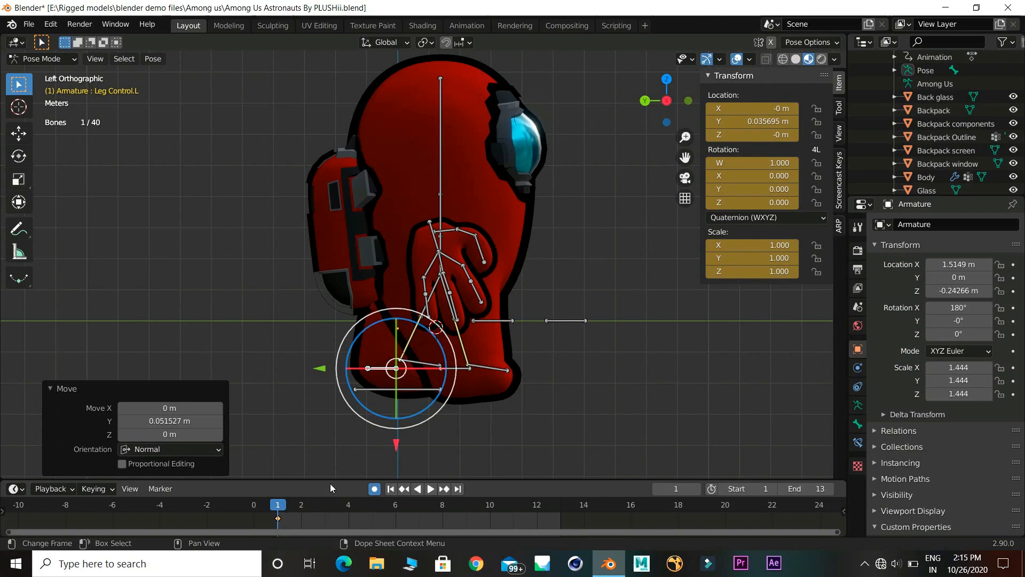
Key the current stride pose of all bones at frame 13
key("a")
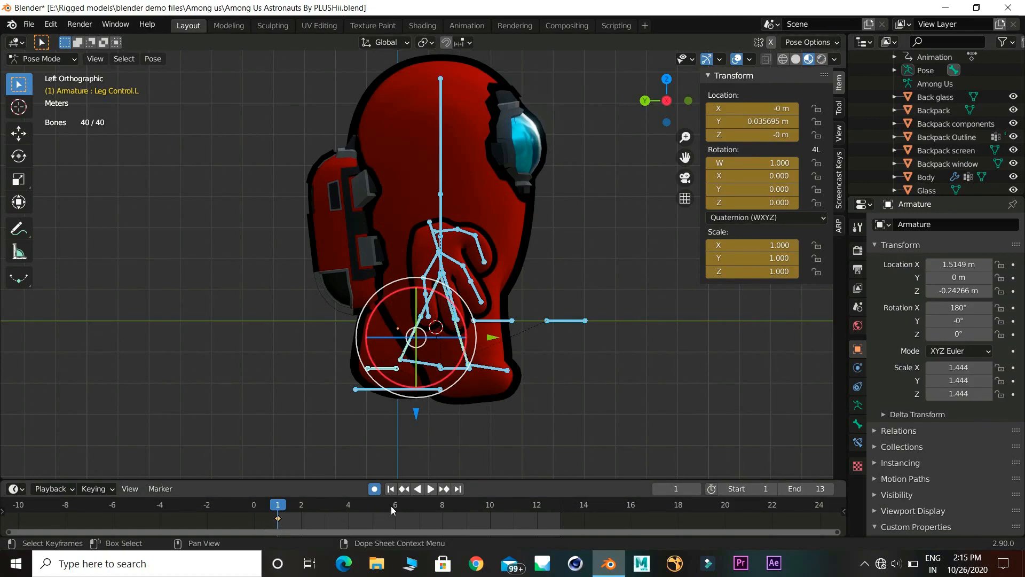
left_click(457, 488)
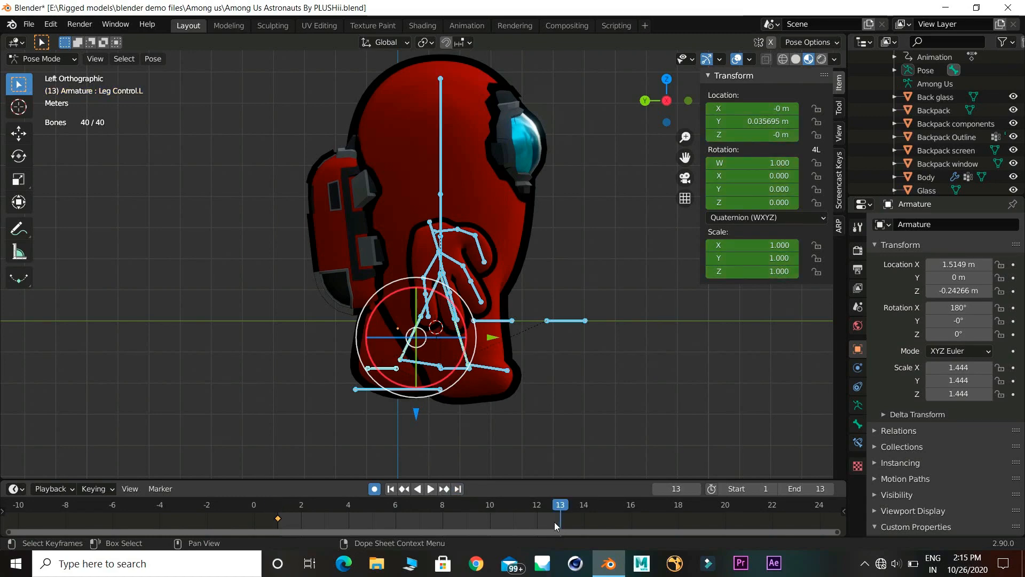
key("i")
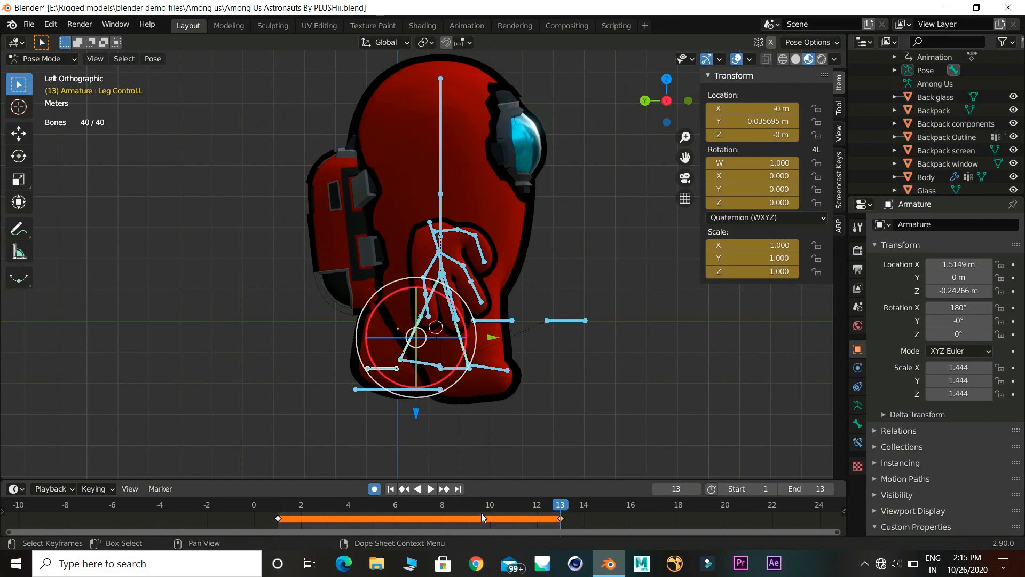
At frame 7, swap the stride by moving the right leg control to about -0.39 m and the left to about -2.03 m in Y
left_click_drag(409, 502, 419, 506)
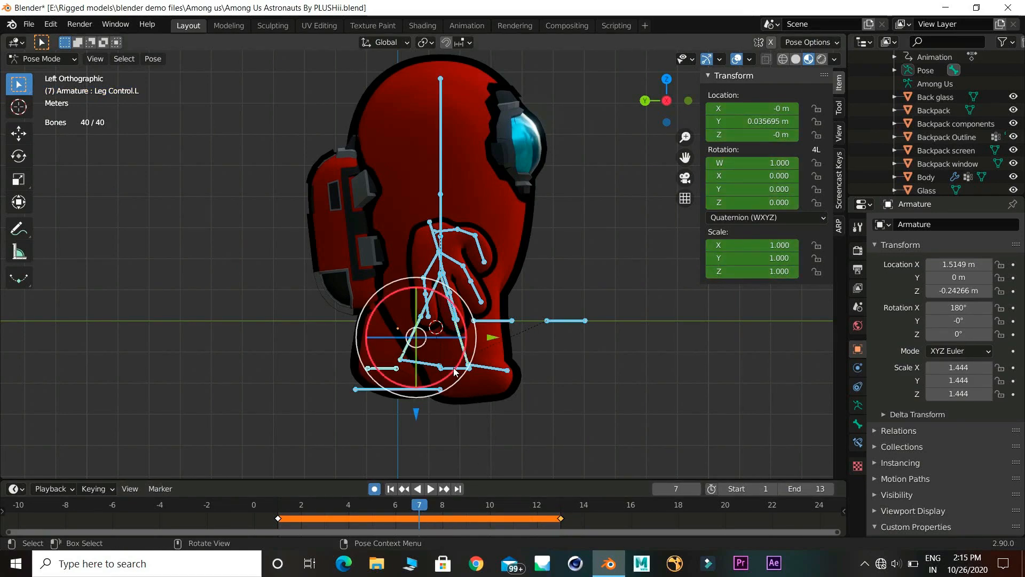
left_click(487, 368)
key("g")
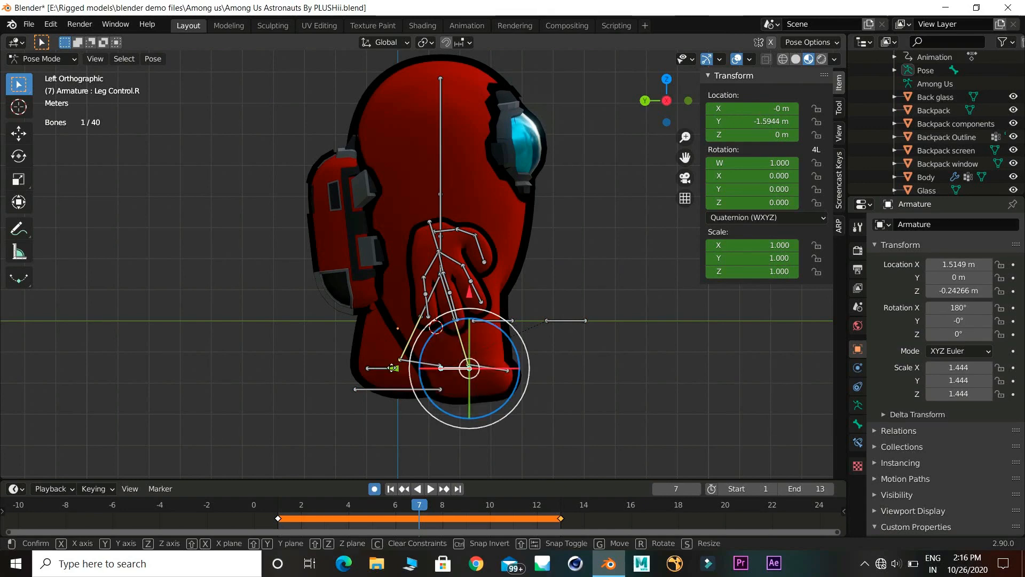
left_click(374, 372)
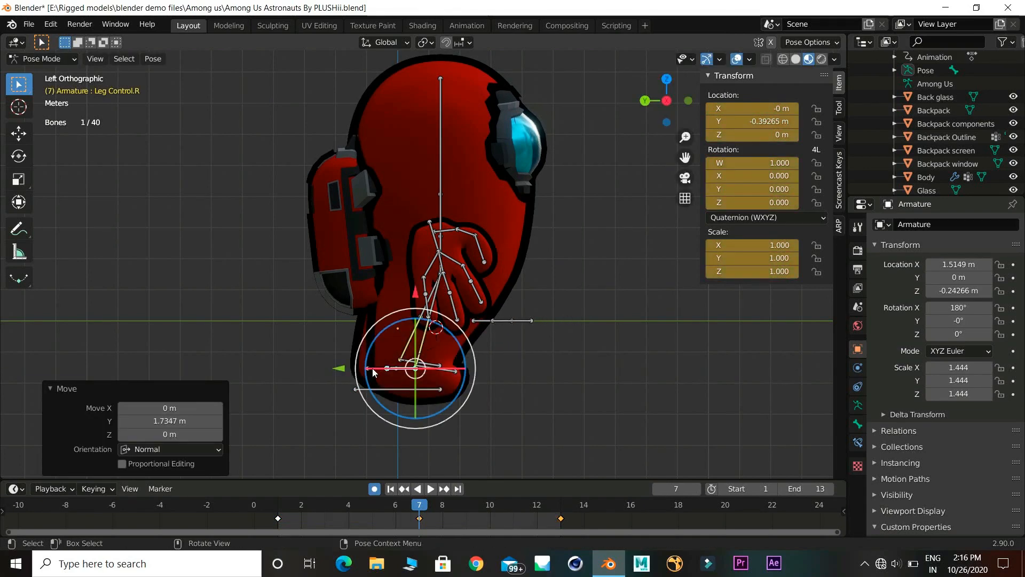
left_click(373, 370)
key("g")
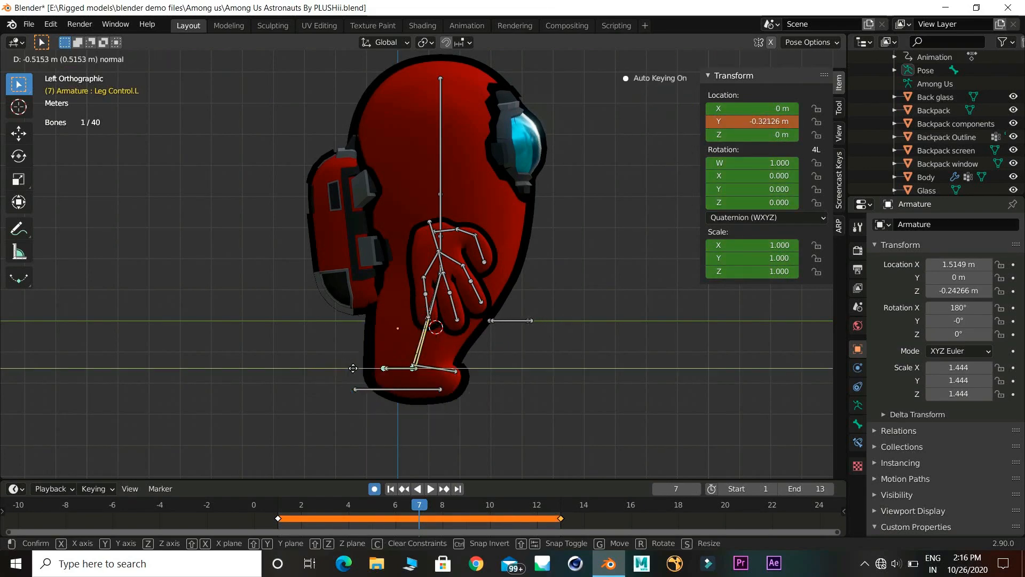
left_click(457, 368)
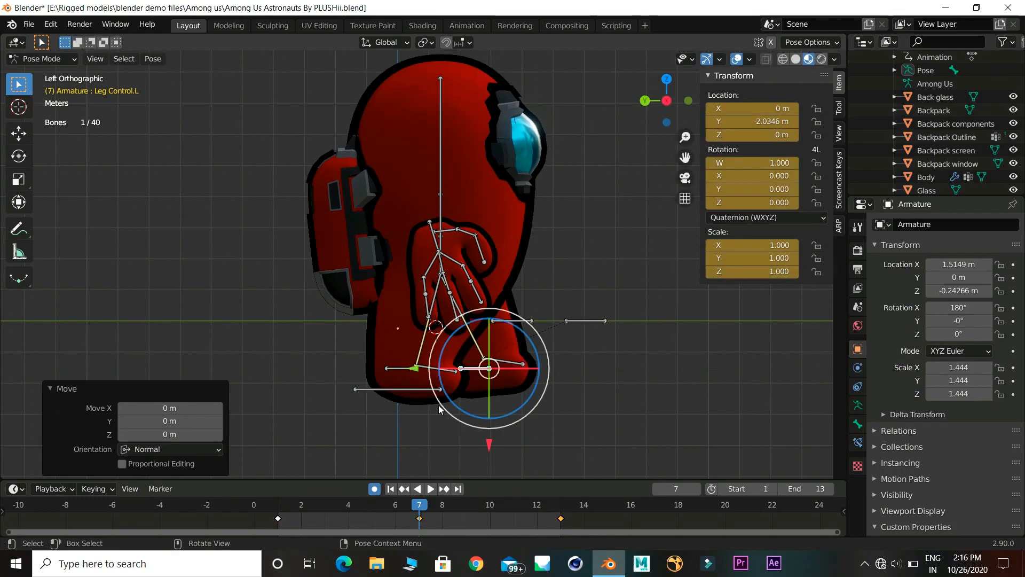
Play the leg animation from the first frame to check the stride, and stop it
left_click(391, 488)
left_click(433, 488)
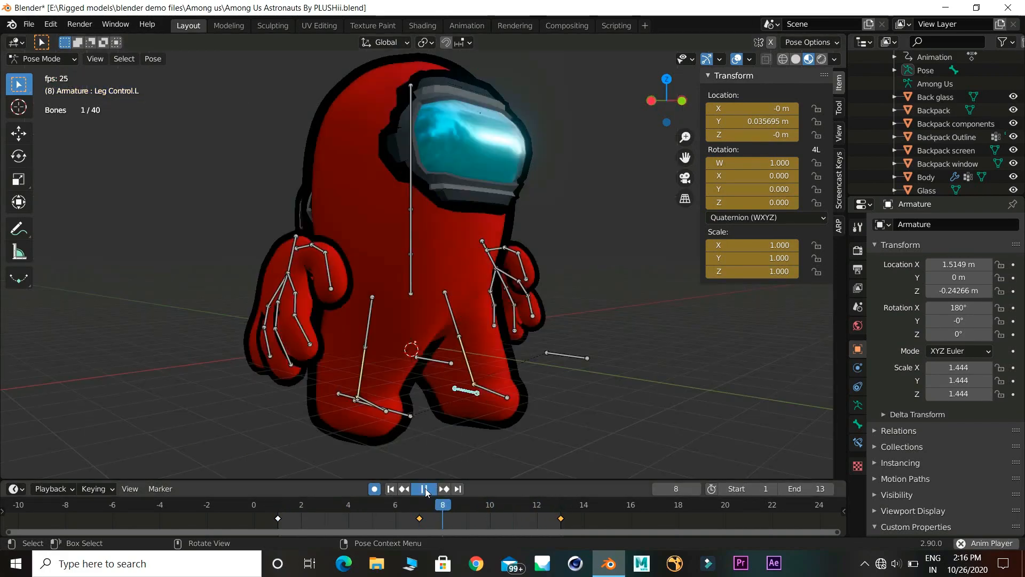
left_click(425, 488)
At frame 4, lift the left leg control to about -0.27 m in its local X
key("grave")
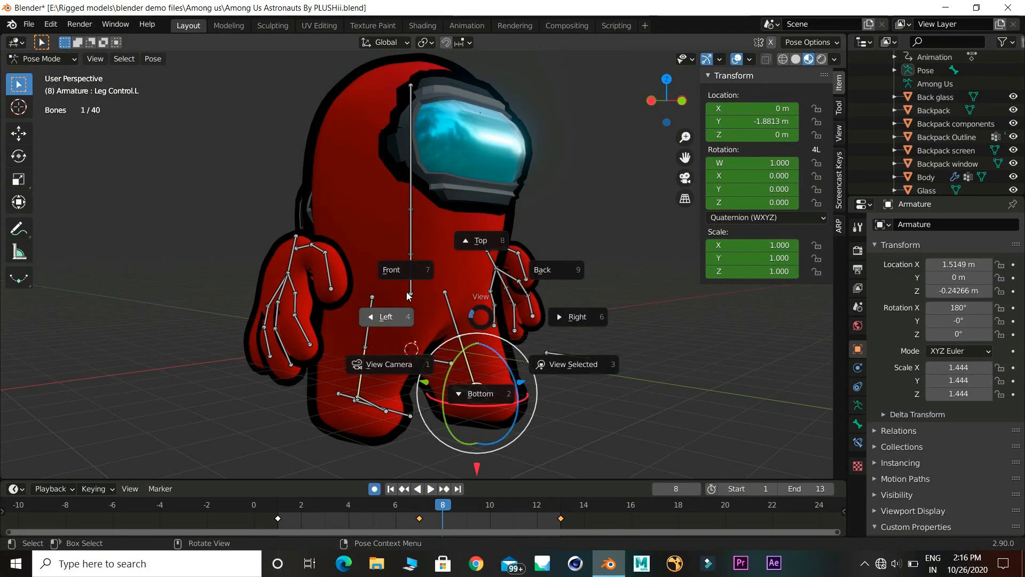
left_click(393, 311)
left_click(390, 488)
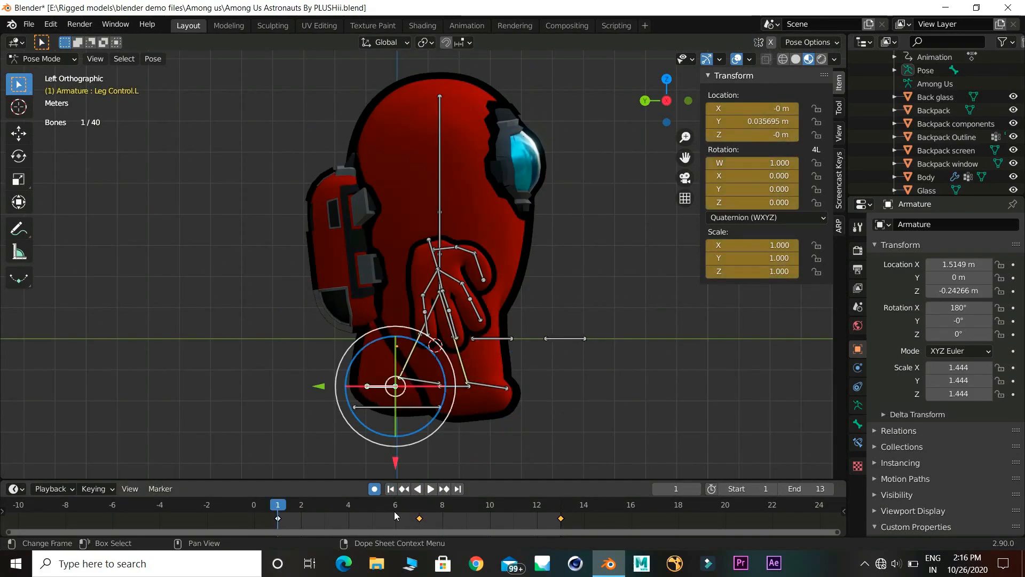
left_click(348, 504)
middle_click_drag(427, 432, 445, 436)
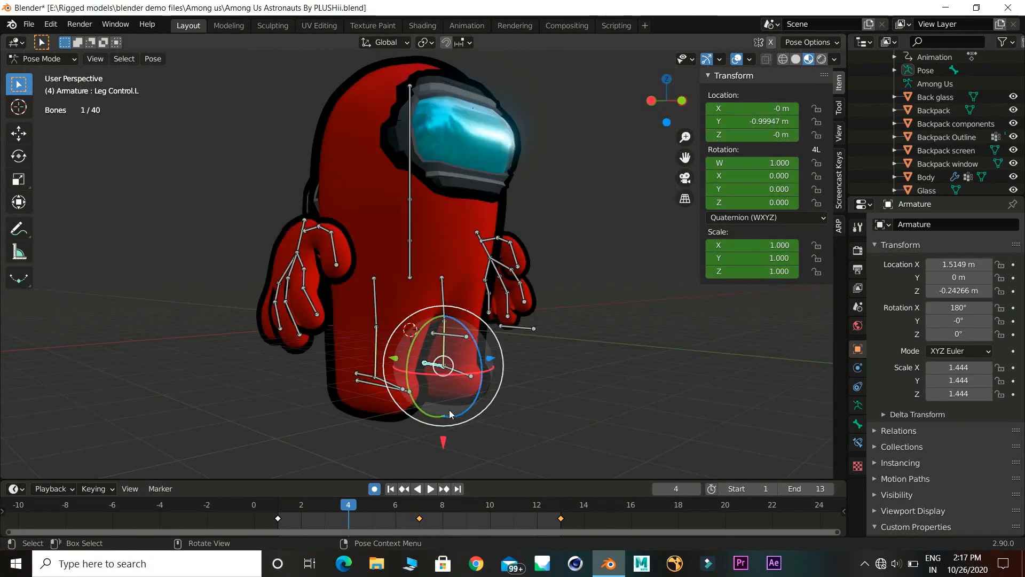
left_click_drag(445, 437, 450, 419)
middle_click_drag(451, 415, 454, 376)
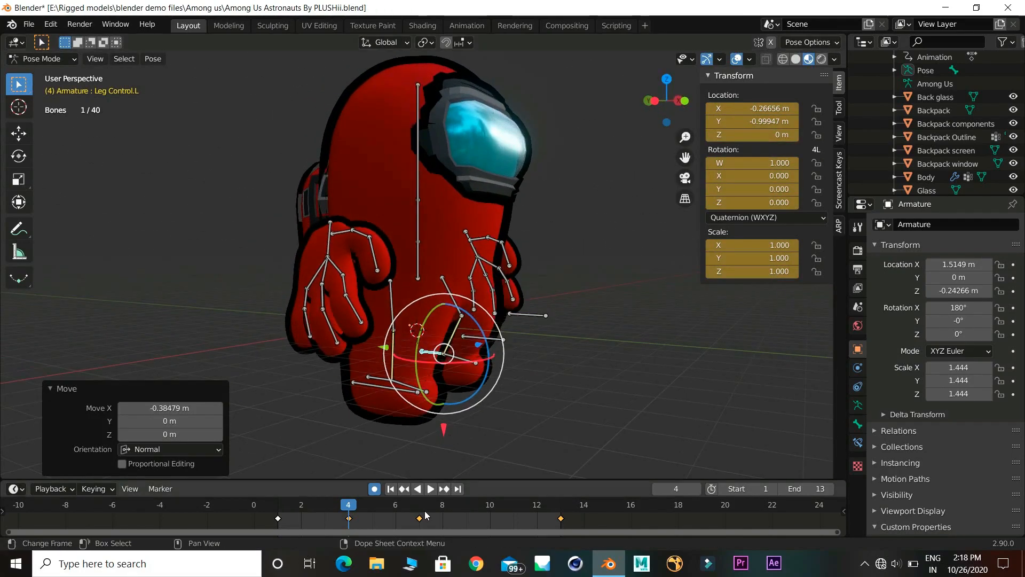
At frame 10, lift the right leg control to about 0.35 m in its local X and preview the walk
left_click(490, 506)
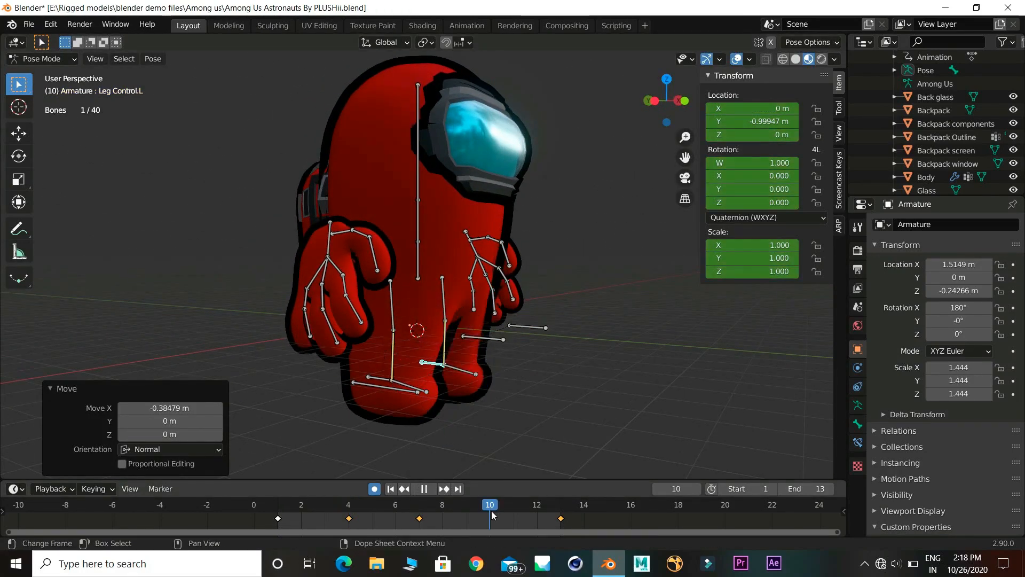
left_click(378, 377)
left_click_drag(392, 306, 393, 288)
middle_click_drag(476, 384, 426, 389)
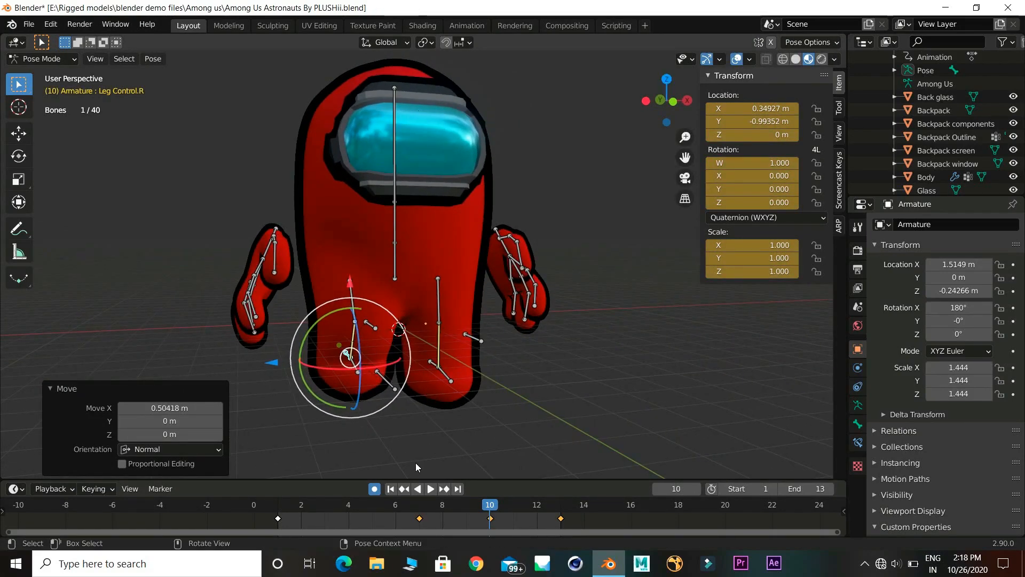
left_click(431, 489)
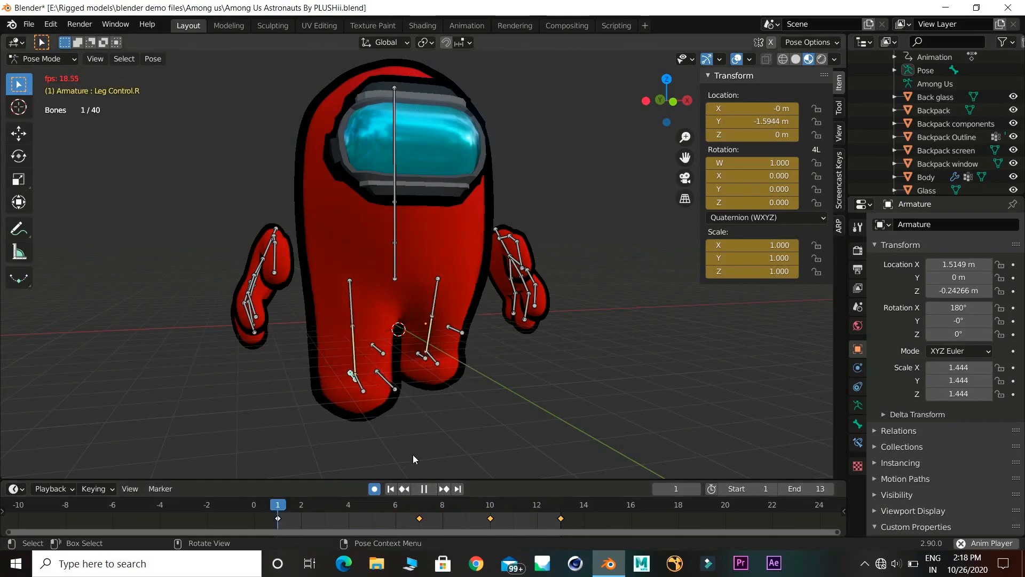
key("Escape")
Select the Spine bone and insert a rotation keyframe for it at frame 1
middle_click_drag(379, 335, 379, 348)
left_click(396, 244)
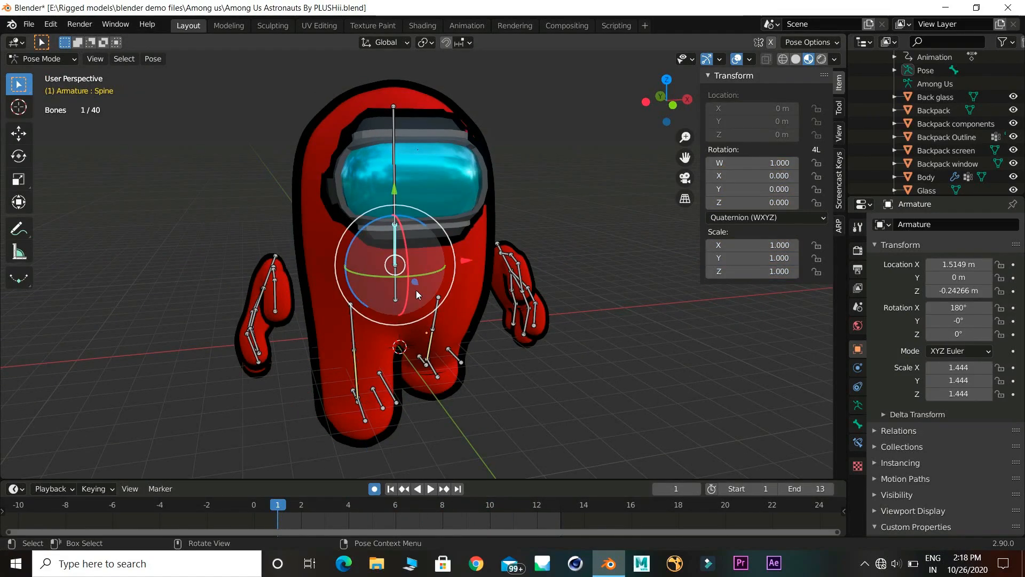
middle_click_drag(414, 294, 443, 302)
key("i")
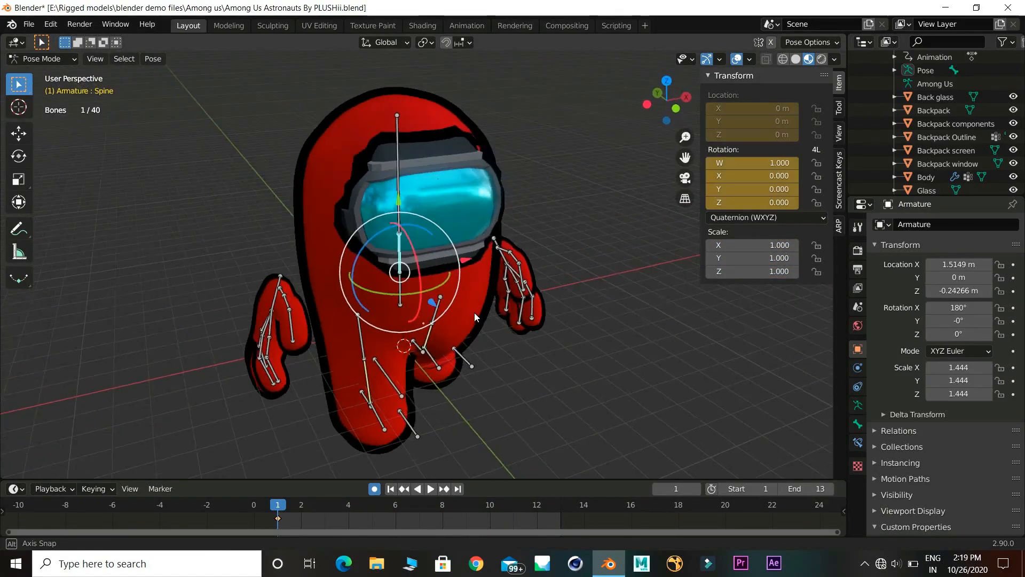
Rotate the Spine bone at frame 1 and play the walk cycle to check it from several angles
left_click_drag(432, 288, 411, 331)
left_click(406, 303)
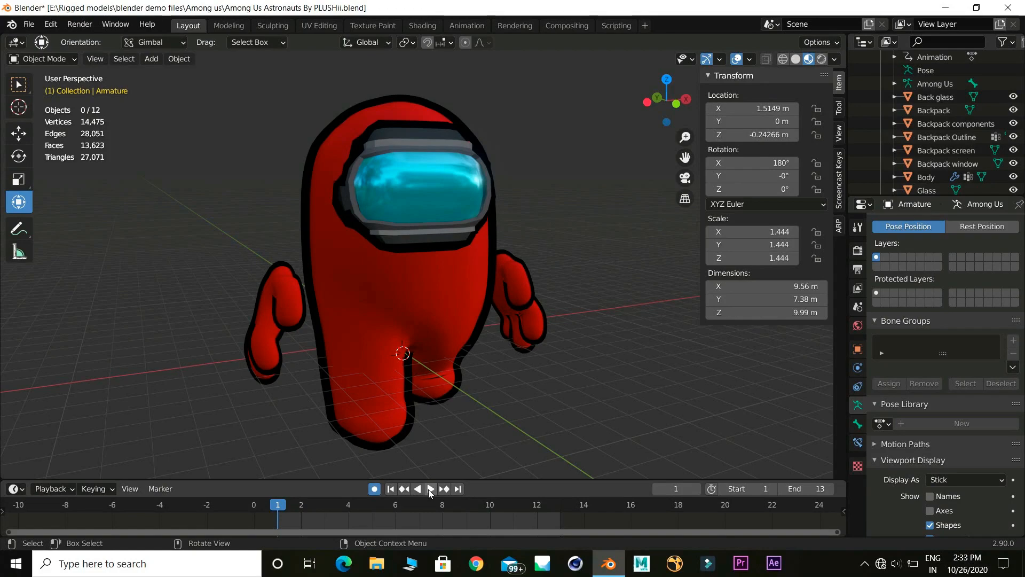
left_click(430, 488)
middle_click_drag(540, 315, 488, 313)
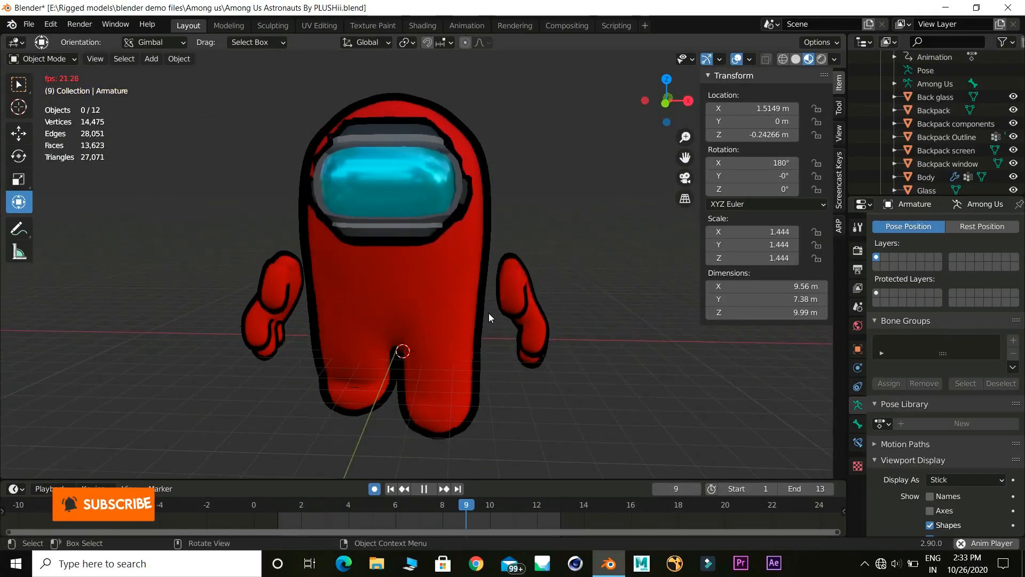
middle_click_drag(441, 275, 463, 283)
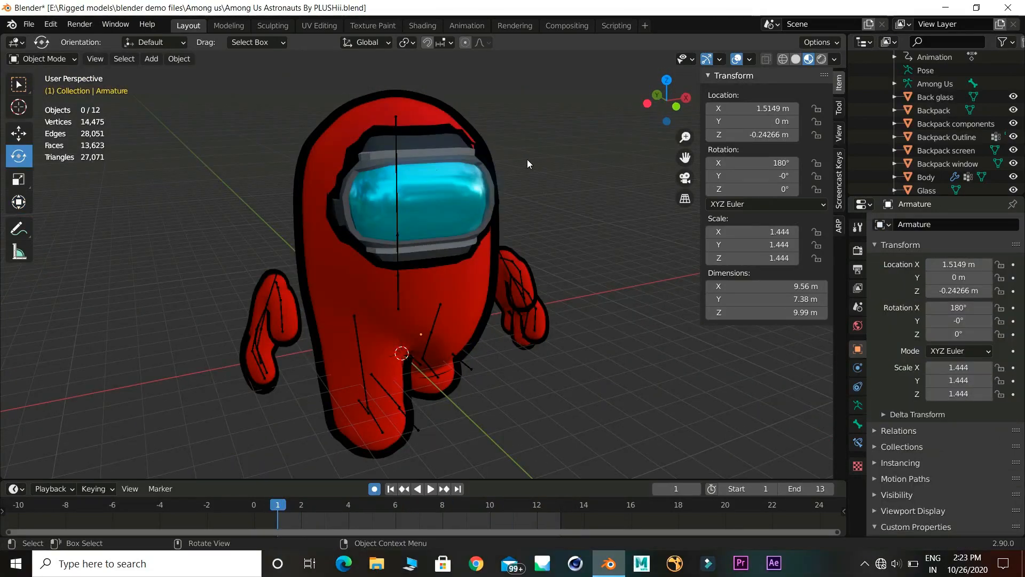
Add a circle empty and move it beside the astronaut's head, to about X 5.9 m, Y -2.8 m, Z 3.5 m
key("shift+a")
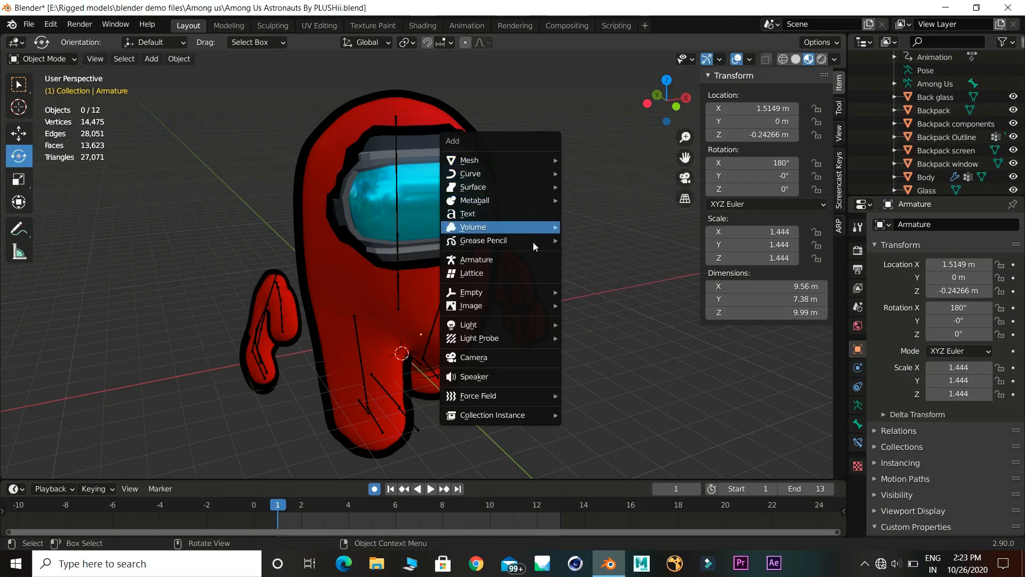
mouse_move(539, 298)
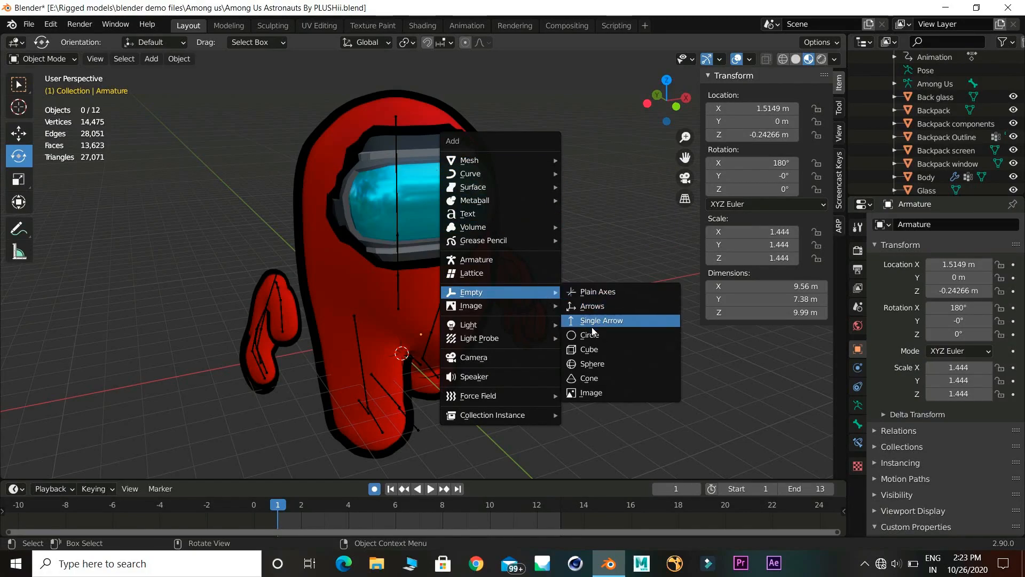
left_click(607, 335)
key("shift+space")
key("t")
left_click_drag(401, 353, 574, 249)
left_click(619, 297)
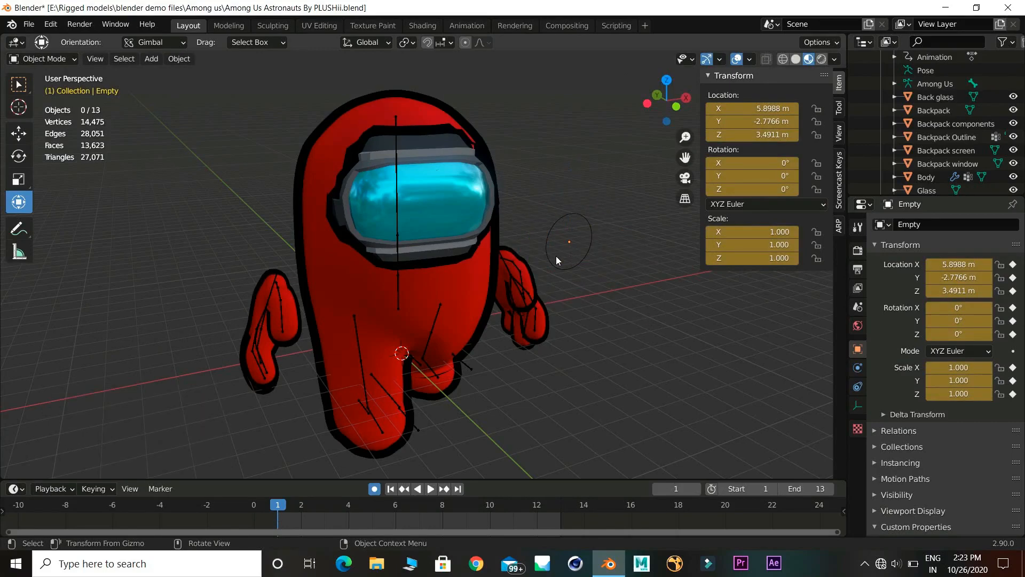
In Pose Mode, assign the circle empty as the custom display shape of the armature's Head bone
left_click(393, 126)
left_click(41, 59)
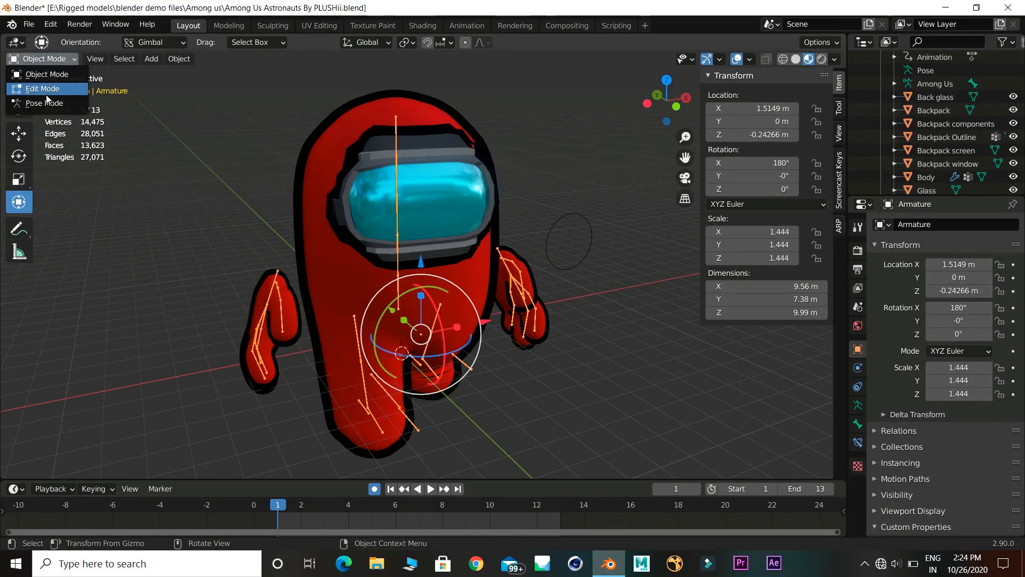
left_click(45, 103)
left_click(400, 137)
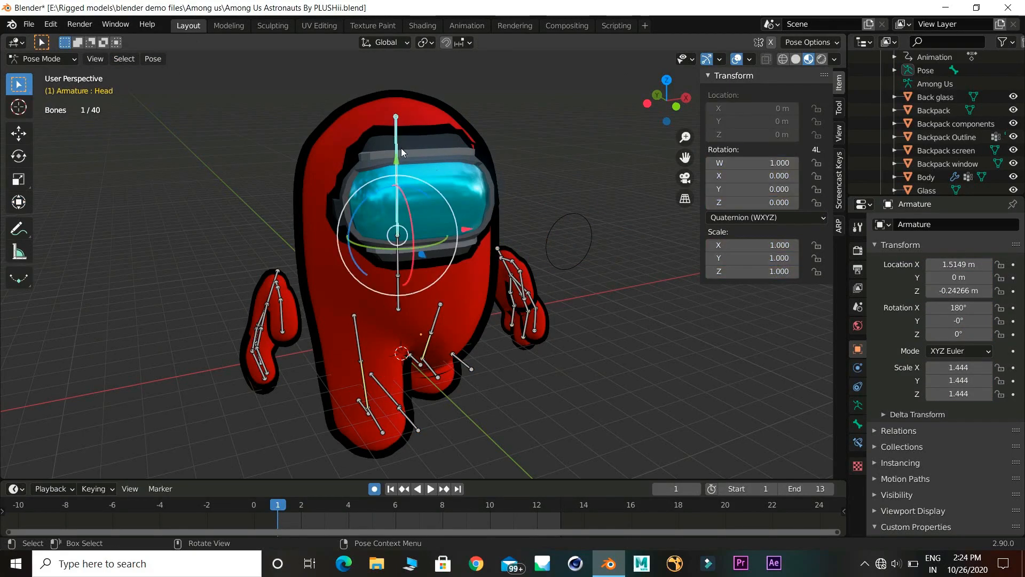
left_click(857, 423)
scroll(939, 374, "down", 8)
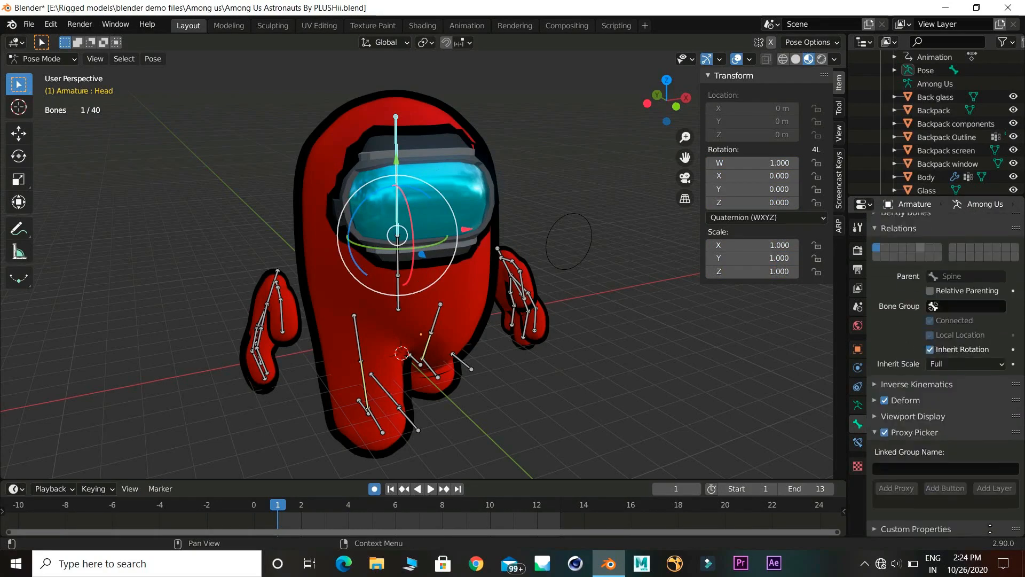
left_click(901, 422)
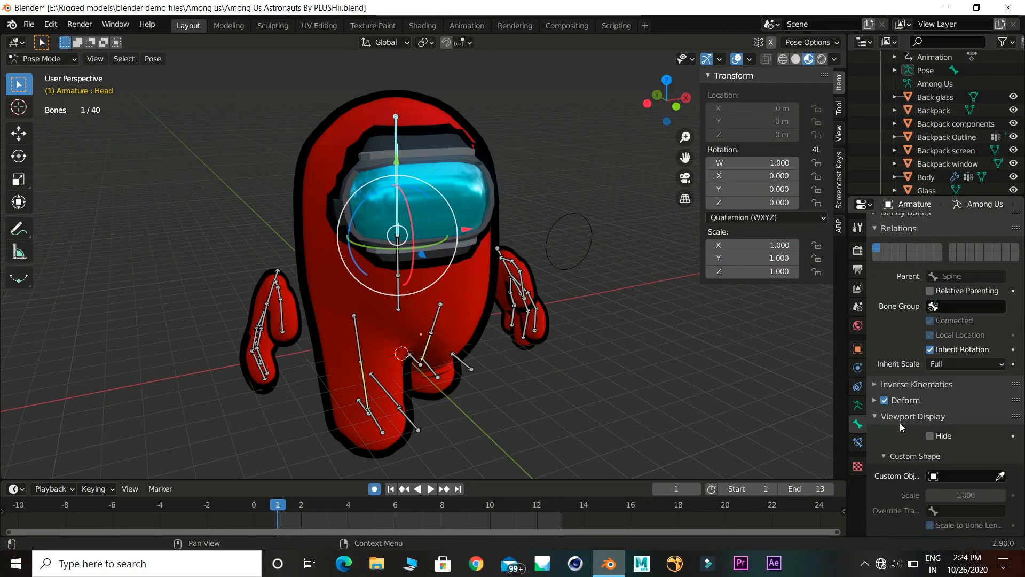
scroll(920, 474, "down", 3)
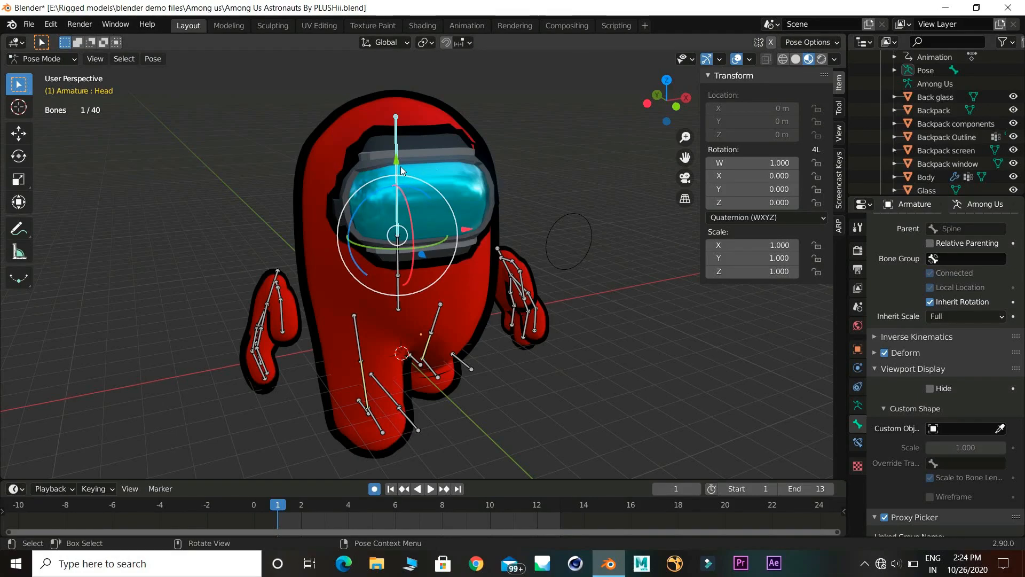
left_click(1001, 428)
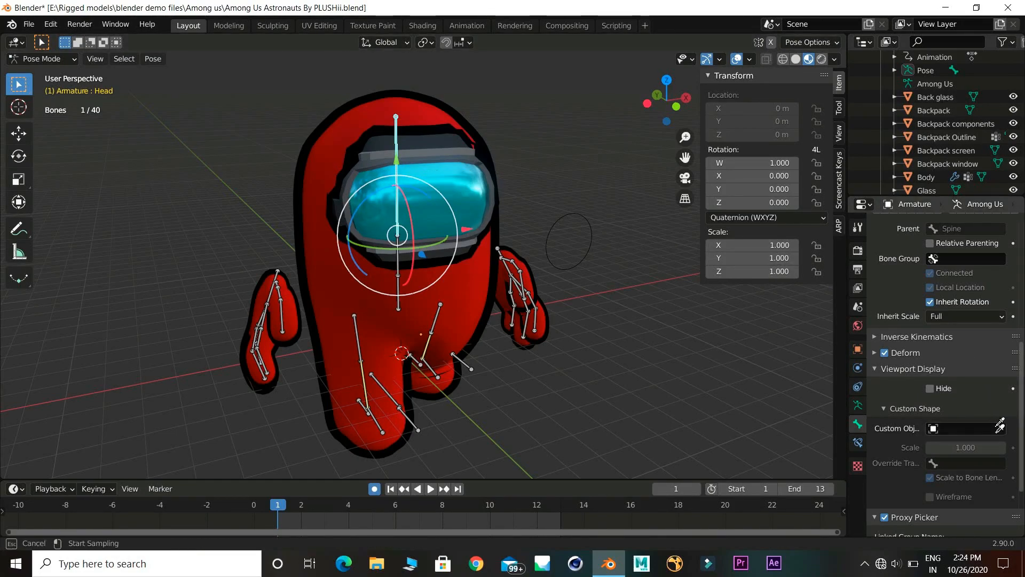
left_click(590, 224)
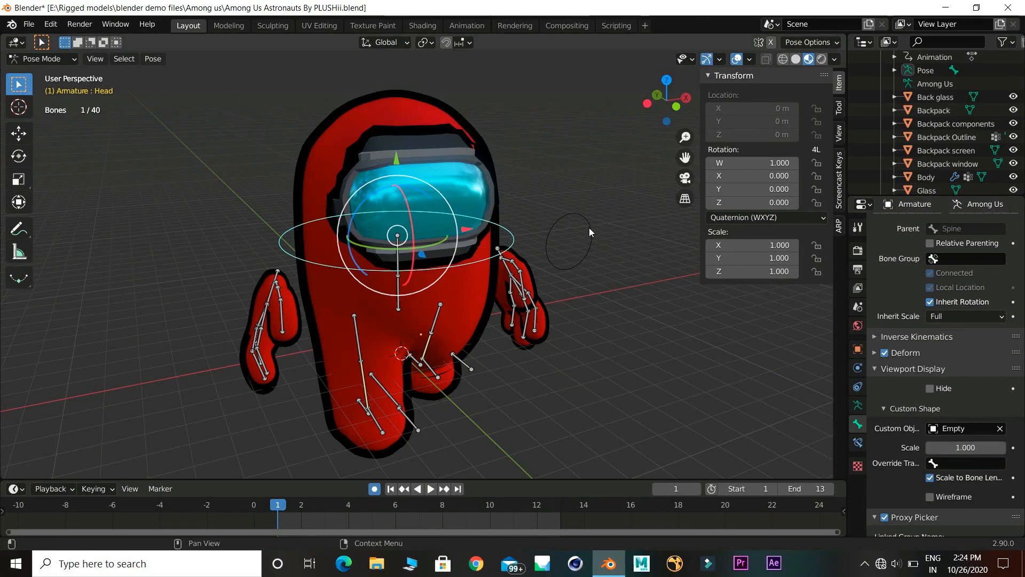
Trackball-rotate the Head bone by about -5.16° and 1.15° using its ring control, and try adjusting the custom shape's scale
middle_click_drag(422, 251, 447, 231)
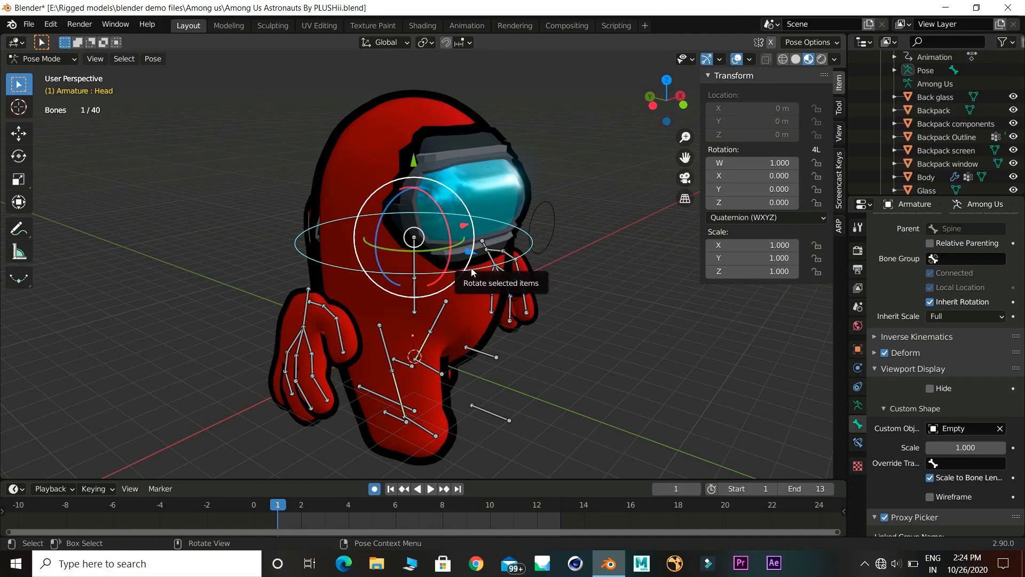
left_click_drag(422, 216, 487, 167)
left_click(421, 228)
middle_click_drag(421, 229, 374, 227)
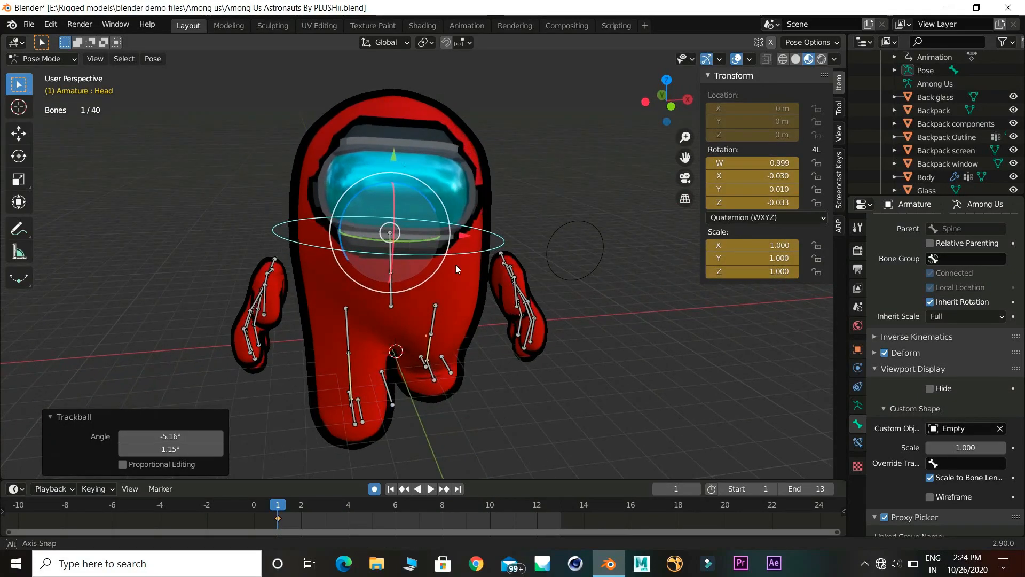
middle_click_drag(494, 285, 502, 284)
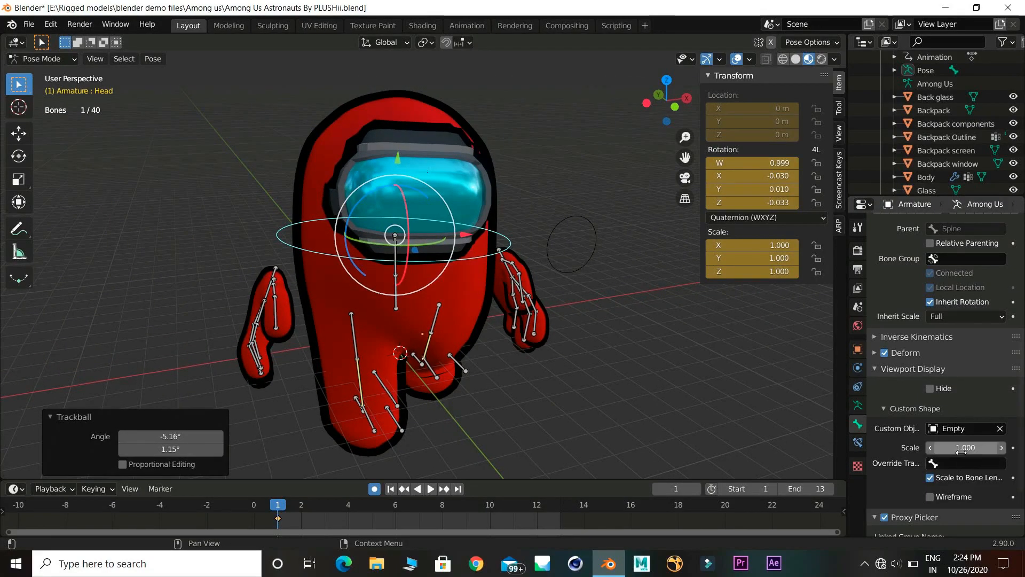
left_click_drag(965, 447, 990, 447)
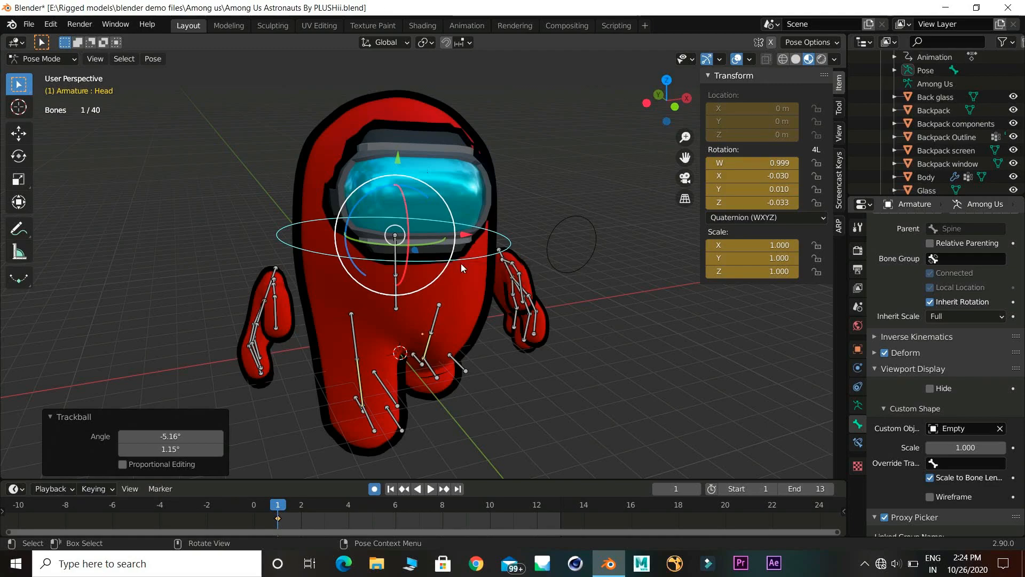
In Object Mode, add a cube empty and move it about 13.15 m along X, clear of the character
middle_click_drag(480, 284, 521, 281)
key("ctrl+Tab")
key("shift+a")
mouse_move(562, 220)
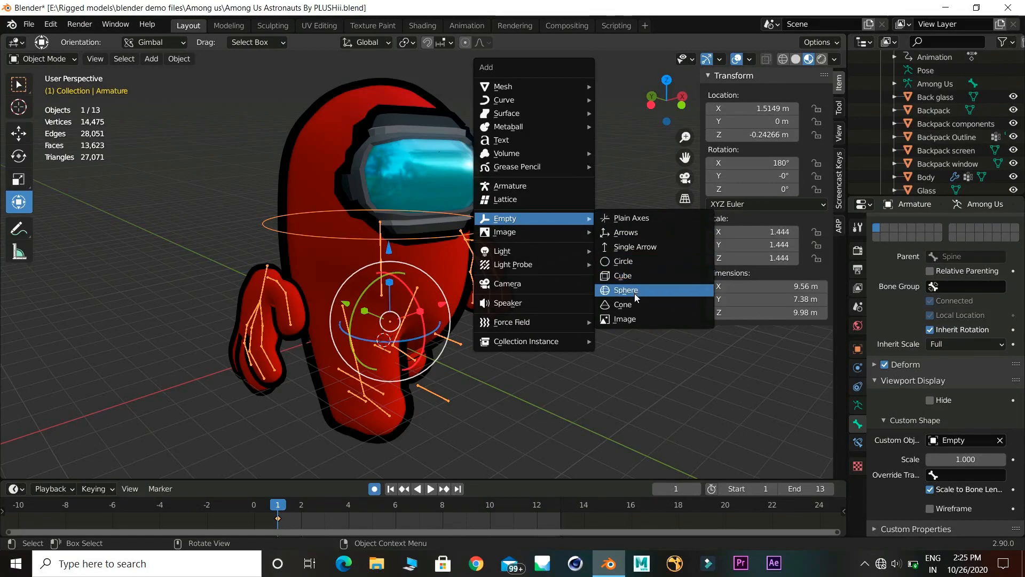
left_click(633, 273)
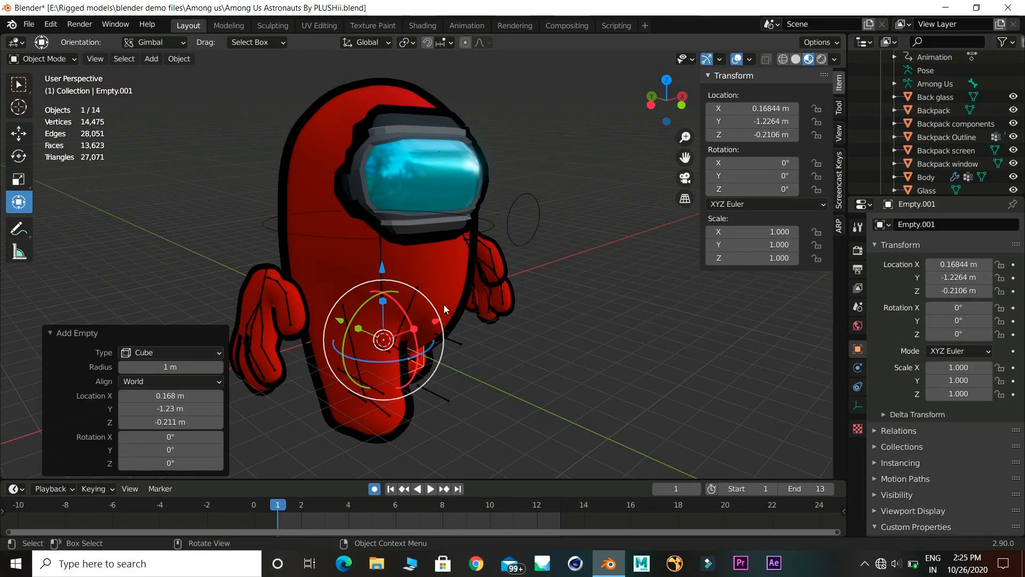
key("g")
key("x")
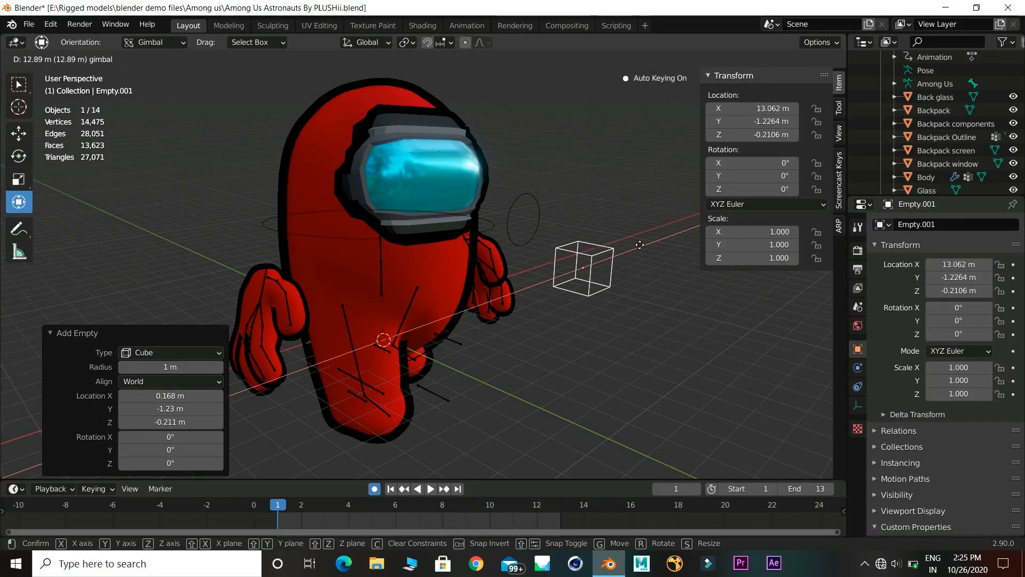
left_click(630, 253)
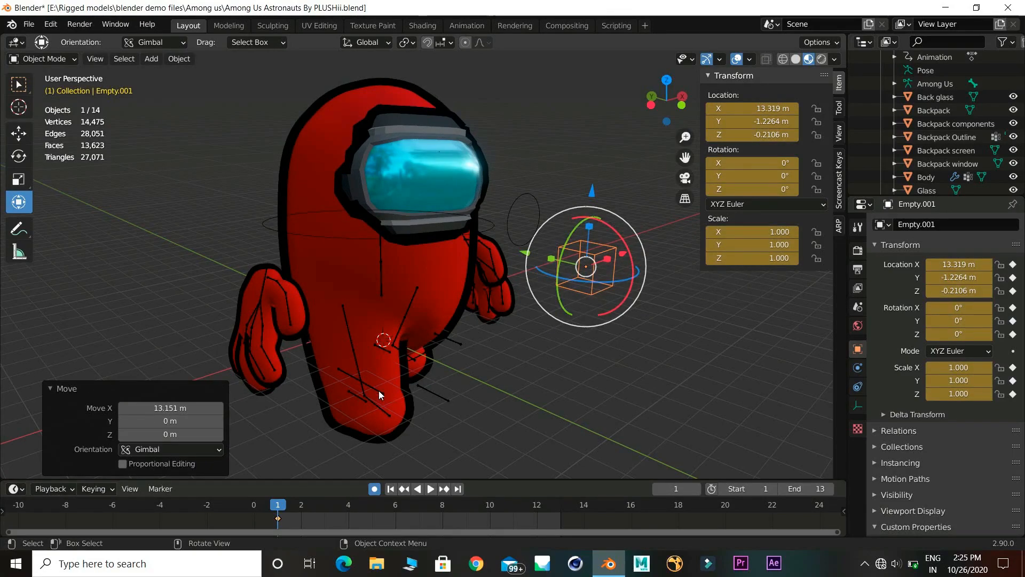
Assign the cube empty as the custom display shape of the Leg Control.R bone
left_click(357, 396)
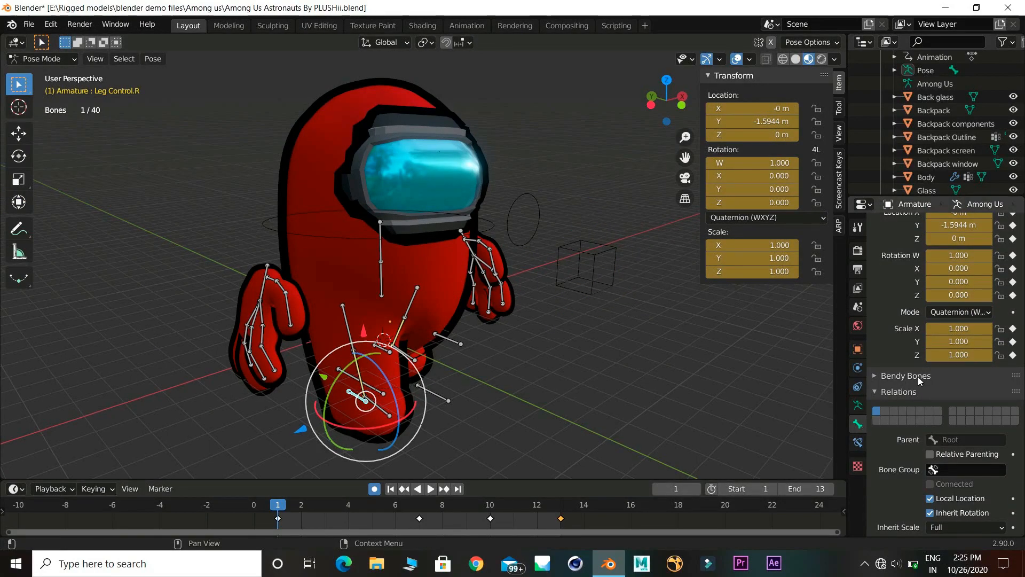
scroll(919, 379, "down", 10)
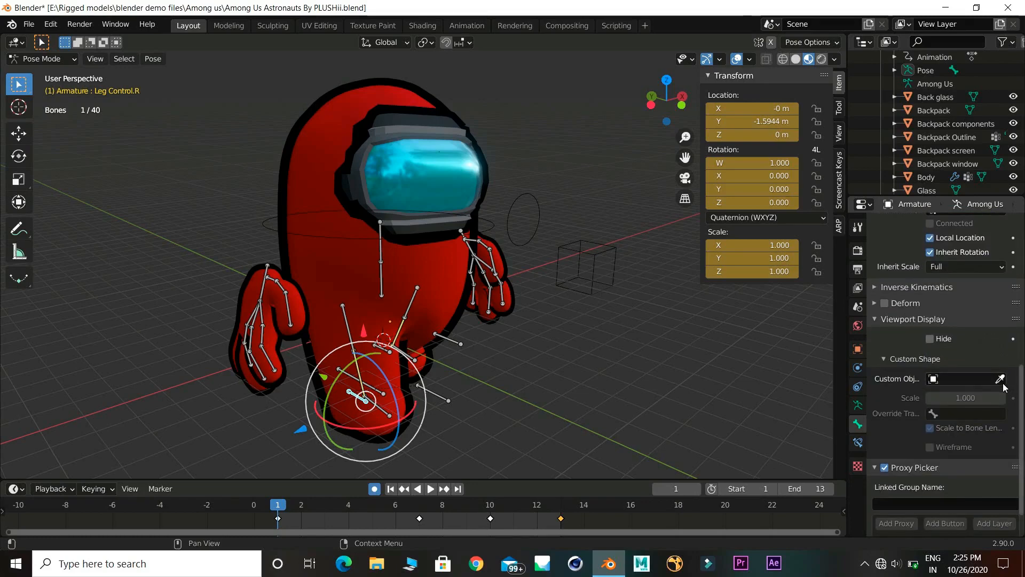
left_click(561, 258)
Move the right leg control by its cube shape to try out the foot movement
middle_click_drag(546, 289, 353, 389)
key("g")
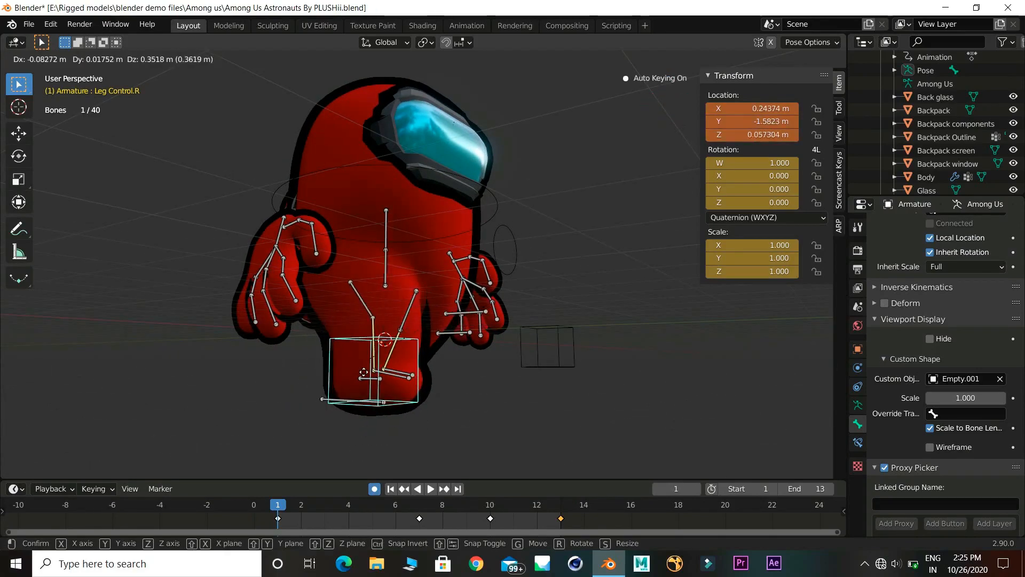
left_click(366, 363)
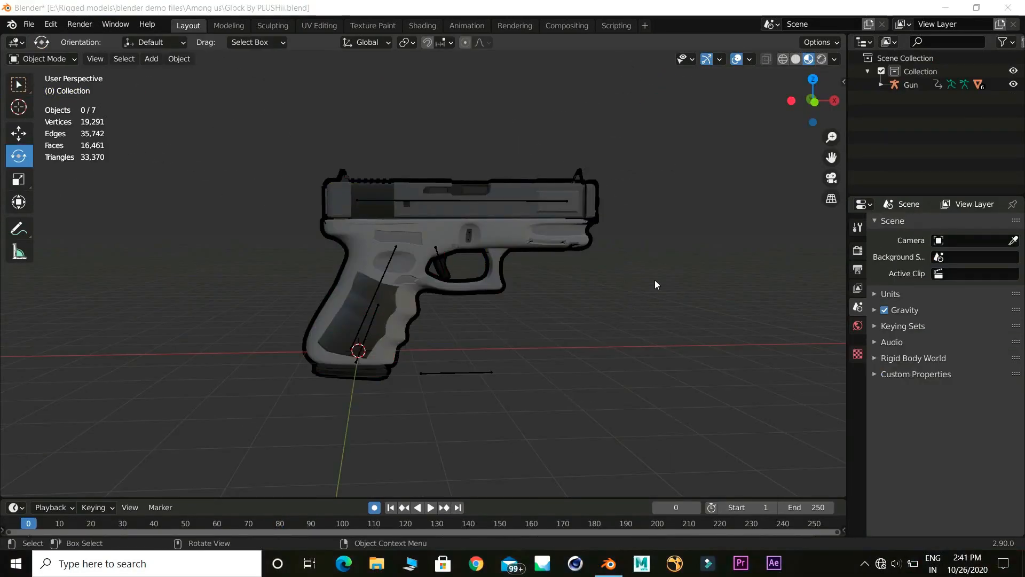
Put the gun's armature in Pose Mode and try rotating its Trigger bone by about 13°
middle_click_drag(655, 284, 638, 299)
left_click(421, 372)
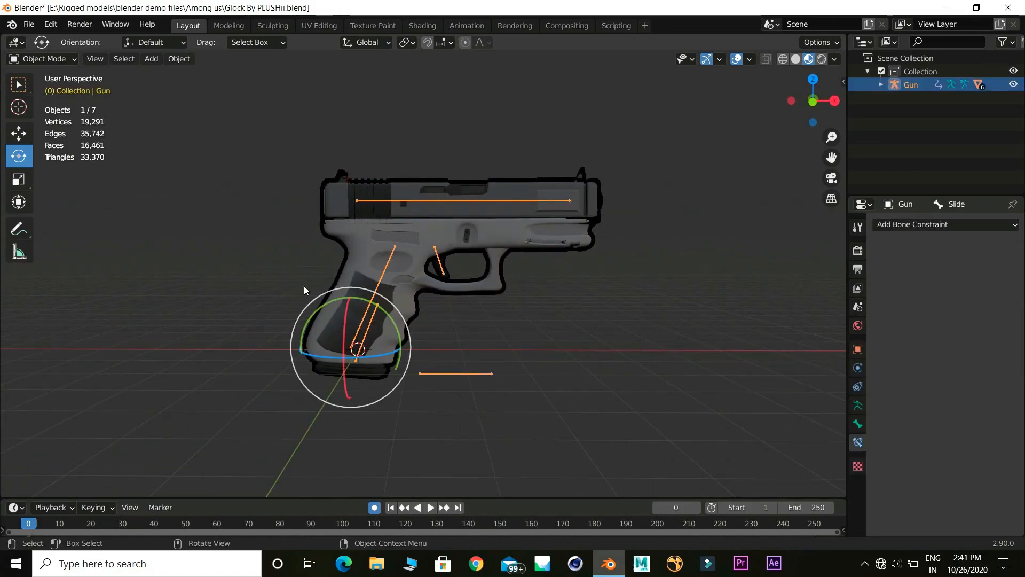
left_click(43, 59)
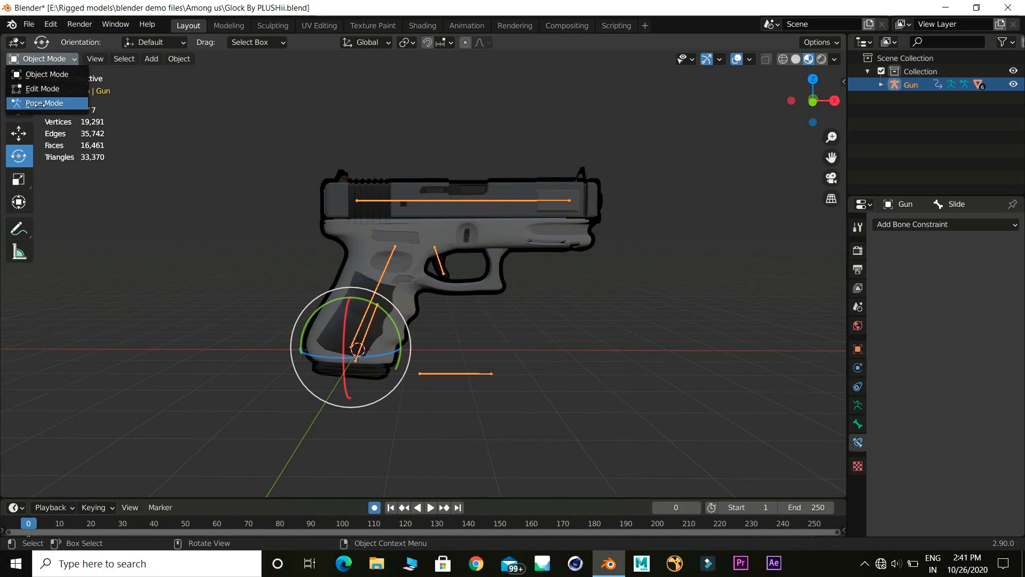
left_click(40, 104)
middle_click_drag(371, 303, 465, 280)
left_click(443, 272)
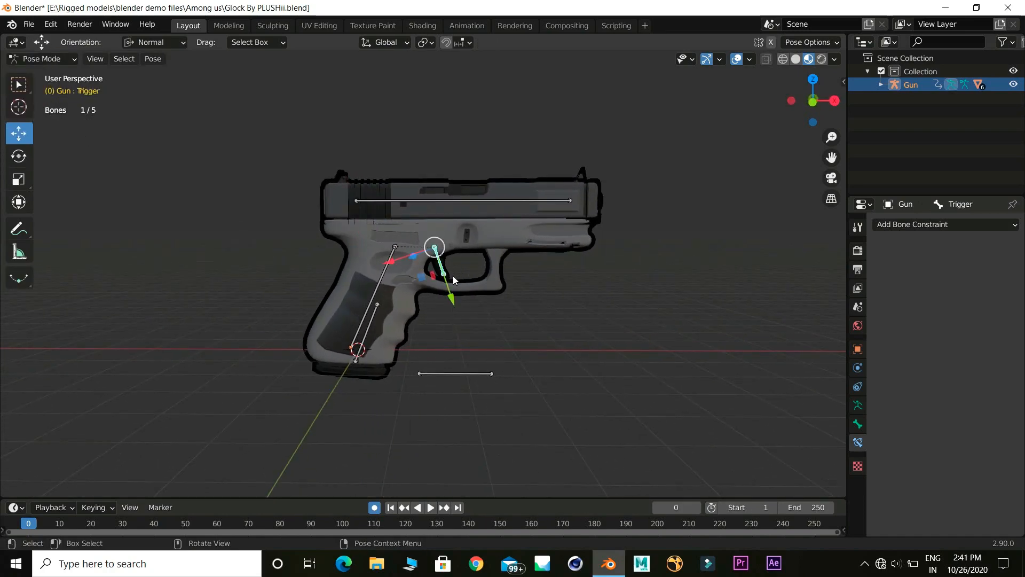
key("r")
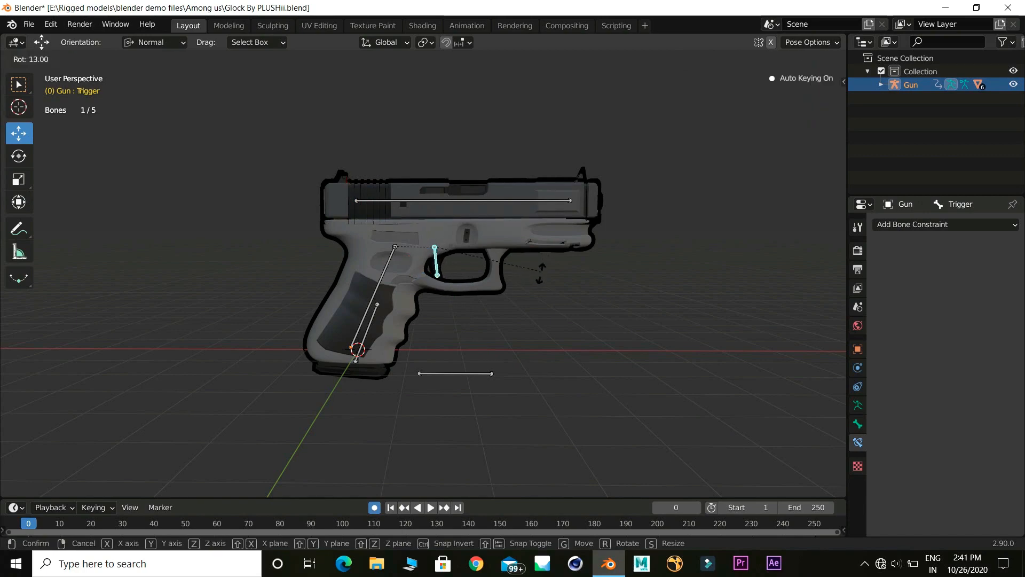
left_click(541, 276)
Try pulling the Mag bone down out of the gun's grip, and undo the move
mouse_move(376, 312)
left_mouse_down()
mouse_move(338, 432)
mouse_move(367, 330)
left_mouse_up()
key("ctrl+z")
middle_click_drag(434, 276, 484, 279)
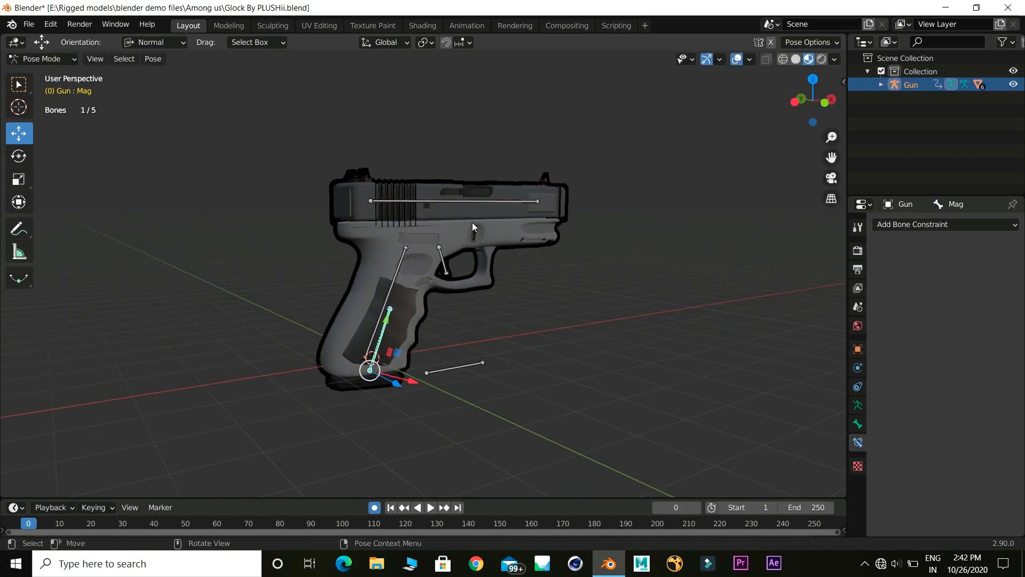
Pull the Slide bone back toward the rear of the gun and view the slide from another angle
left_click_drag(409, 205, 369, 211)
middle_click_drag(373, 208, 484, 233)
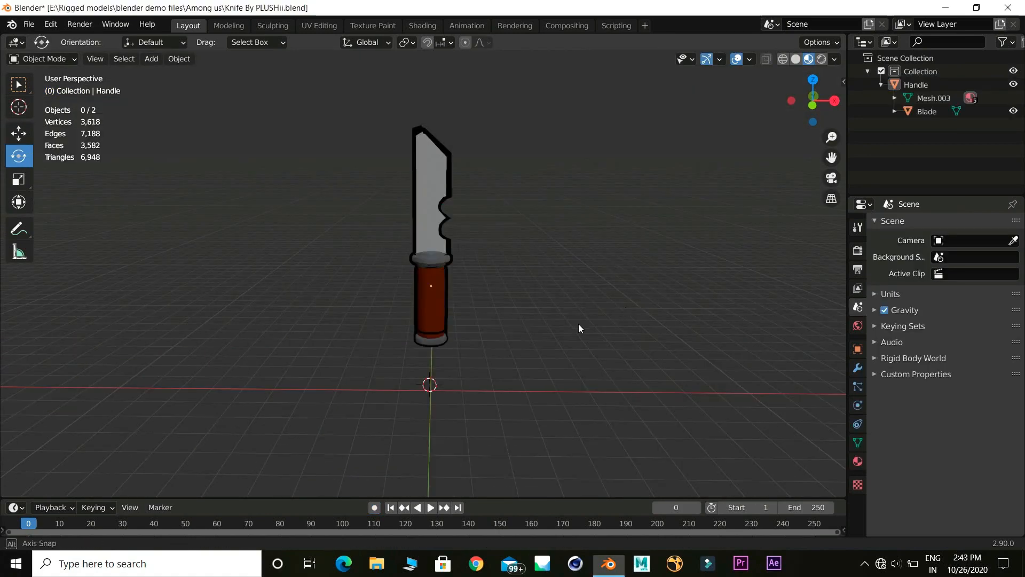
Select the knife's Handle object and rotate the knife by about 52°
middle_click_drag(578, 324, 374, 275)
left_click(431, 290)
key("r")
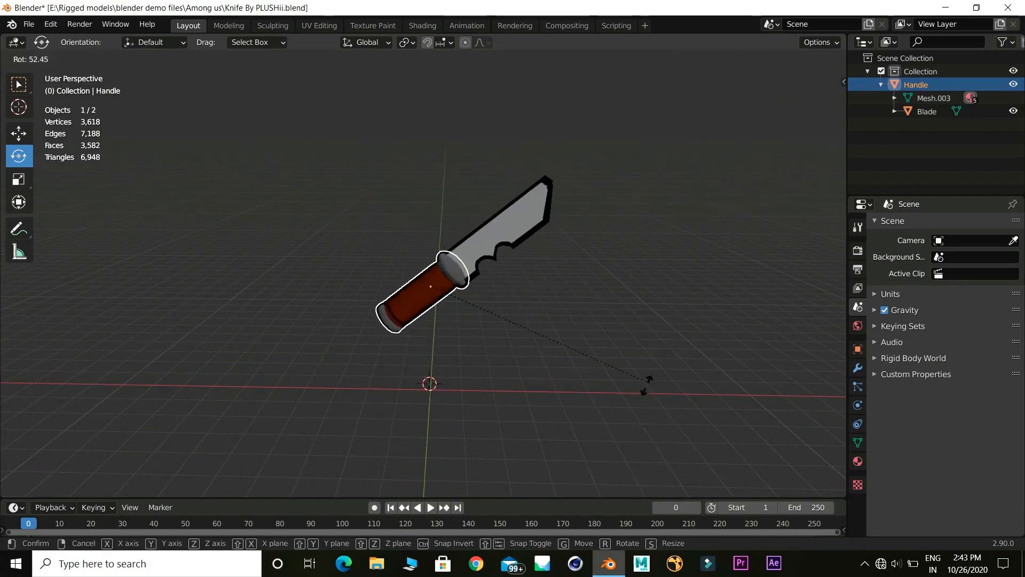